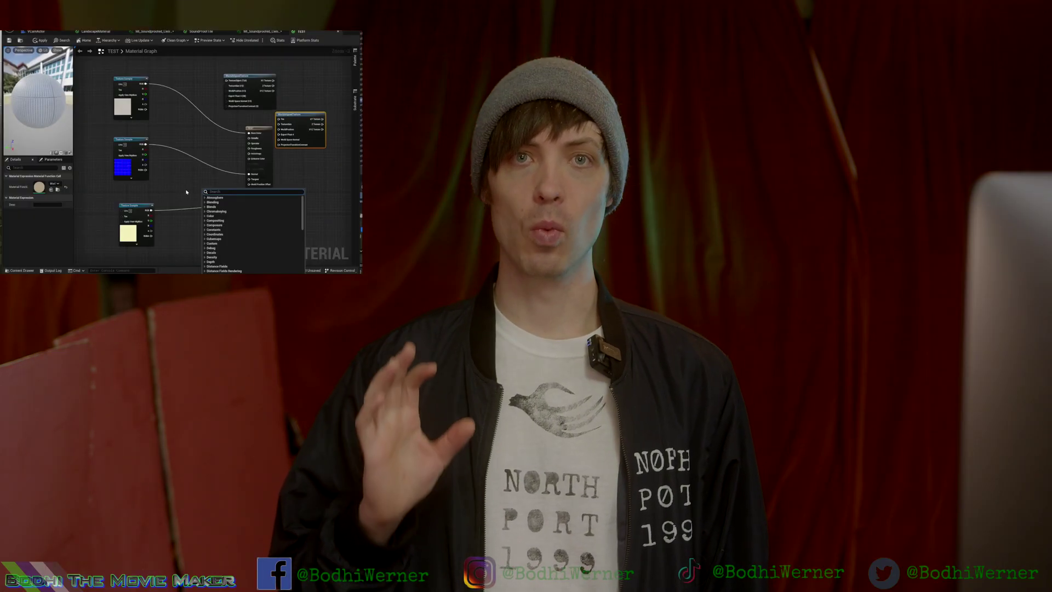
type("worldaligned")
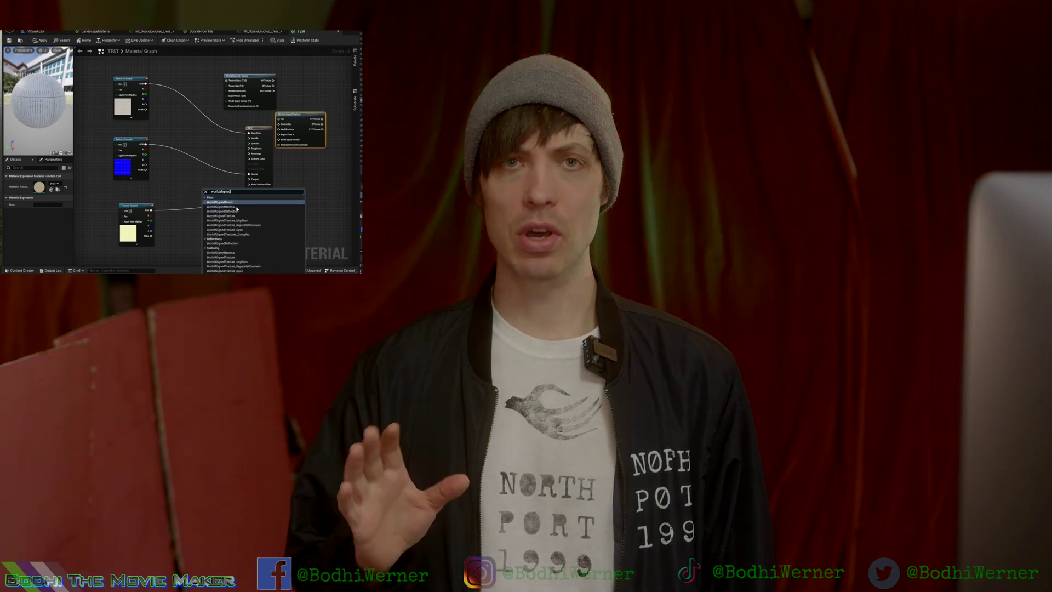
- Duplicate a wall panel, slide the copy sideways, and pull the view back
left_click(221, 207)
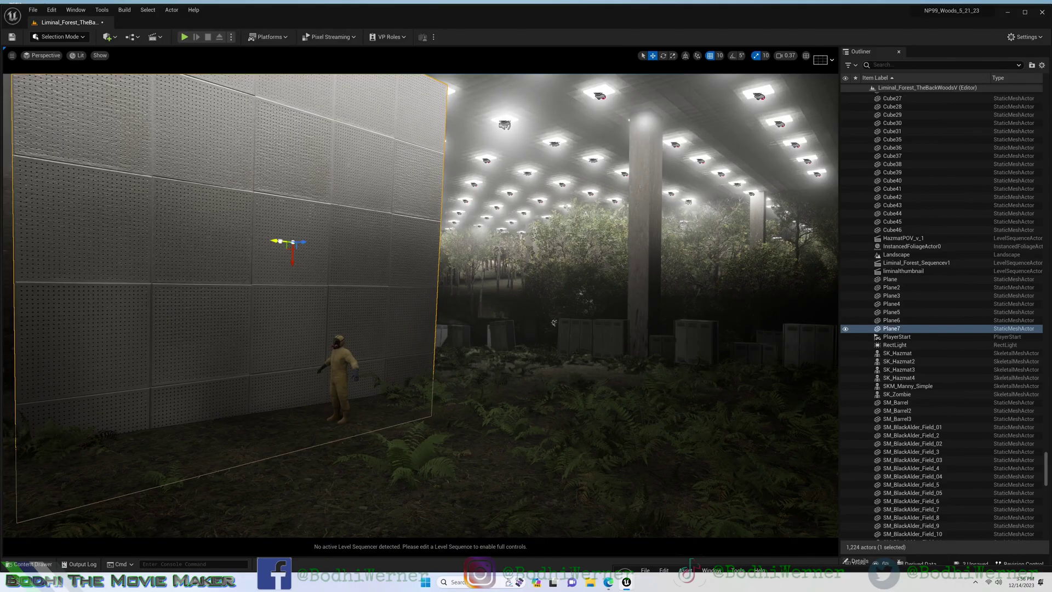
left_click_drag(301, 243, 485, 257, "alt")
mouse_move(553, 323)
left_mouse_down("alt")
mouse_move(614, 285)
mouse_move(559, 259)
left_mouse_up("alt")
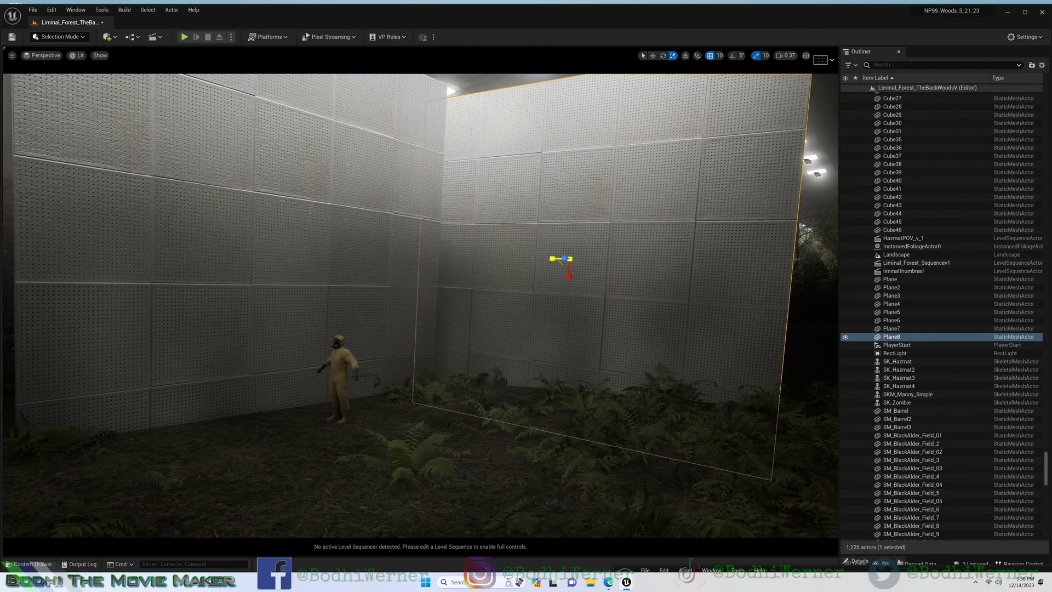
mouse_move(560, 260)
right_mouse_down()
mouse_move(641, 230)
mouse_move(526, 304)
mouse_move(329, 313)
right_mouse_up()
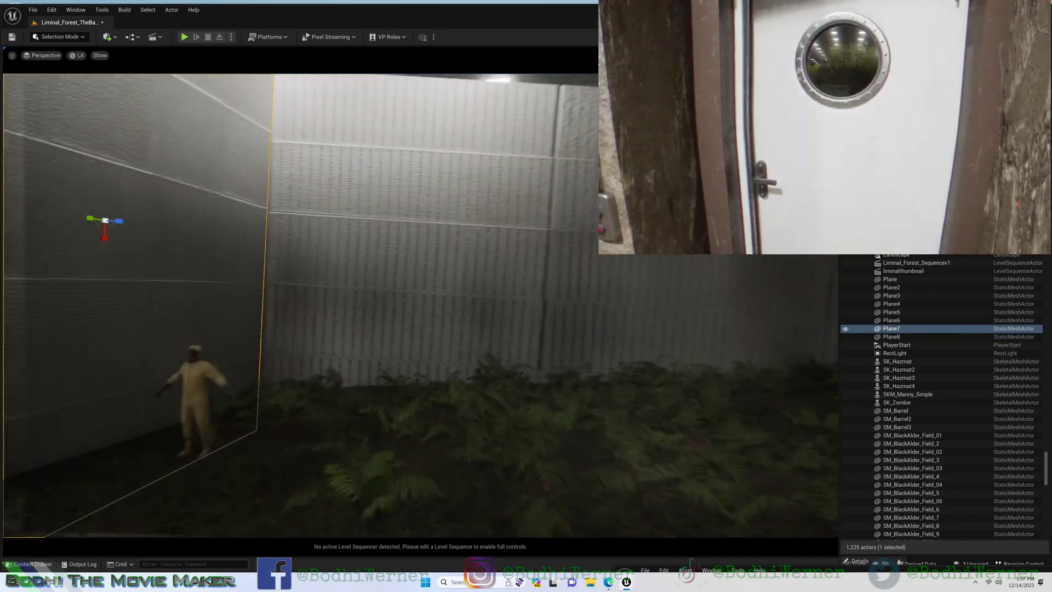
right_click_drag(329, 312, 388, 308)
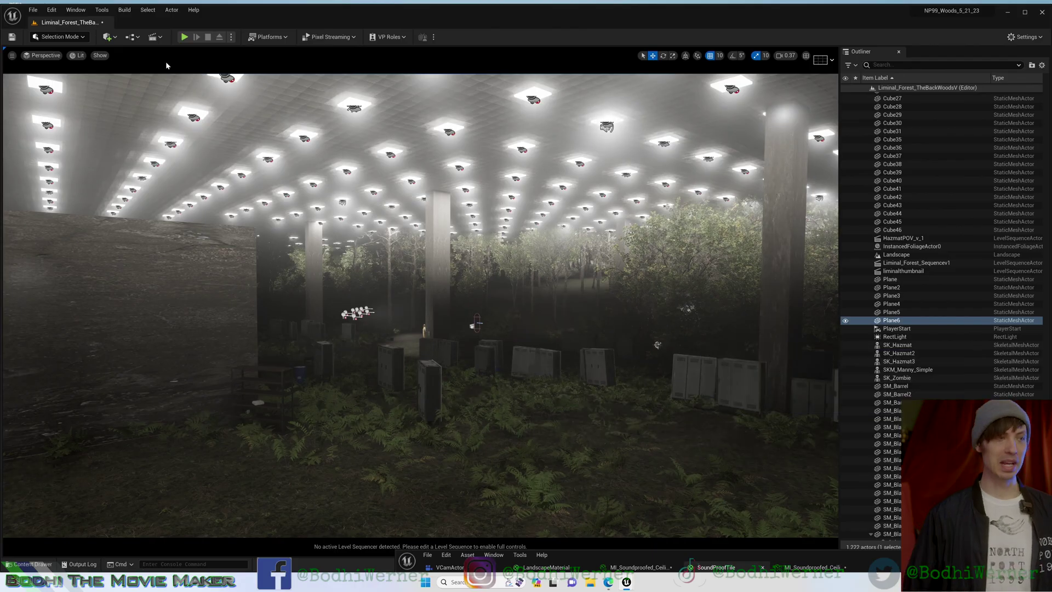
- Place a new plane in the level and rotate it upright as a test wall
left_click(115, 38)
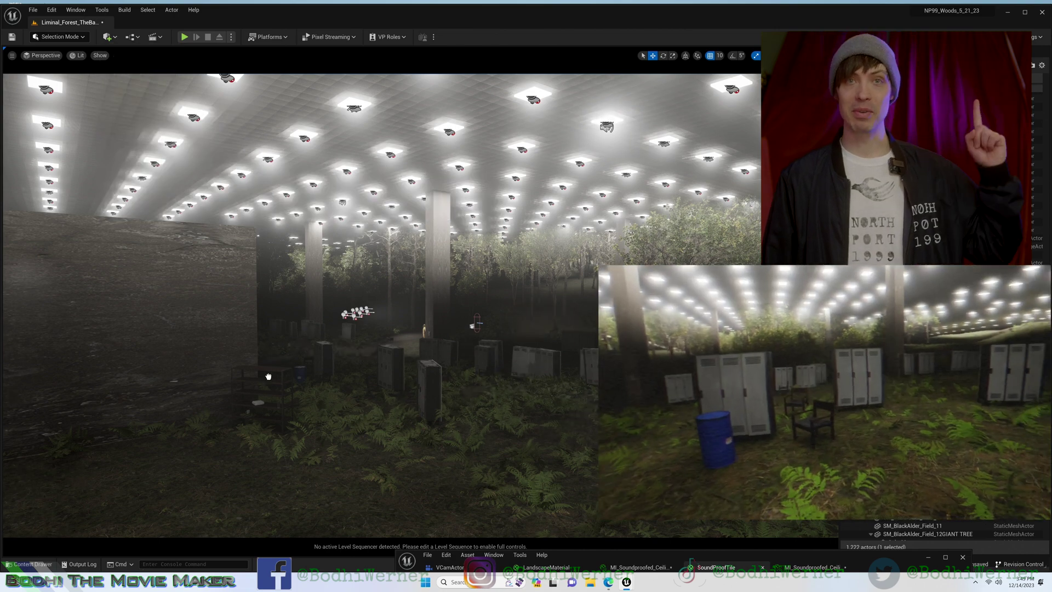
left_click_drag(203, 163, 364, 504)
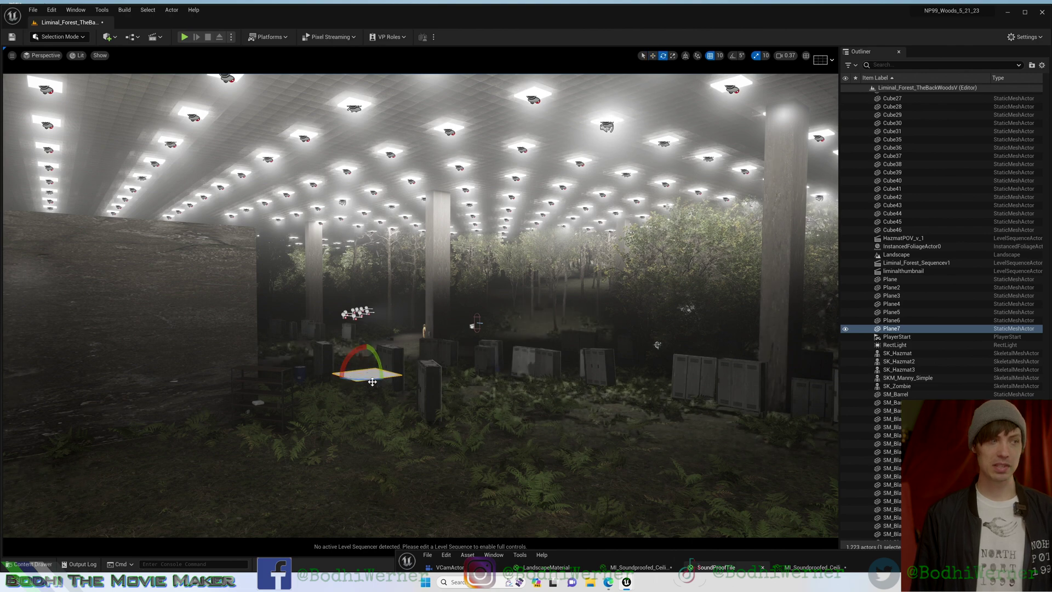
key("e")
left_click_drag(359, 343, 382, 380)
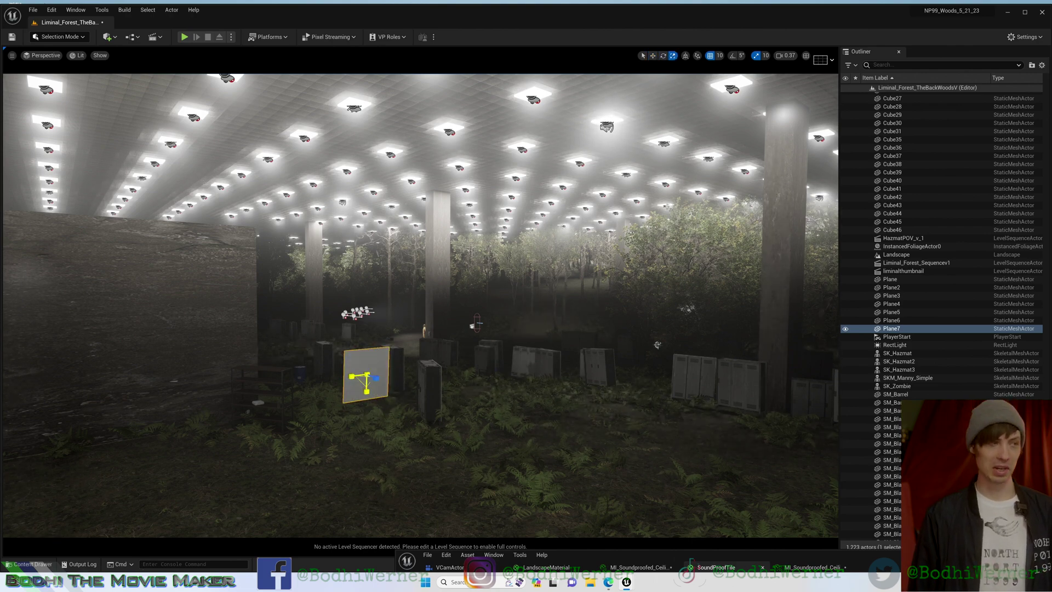
key("f")
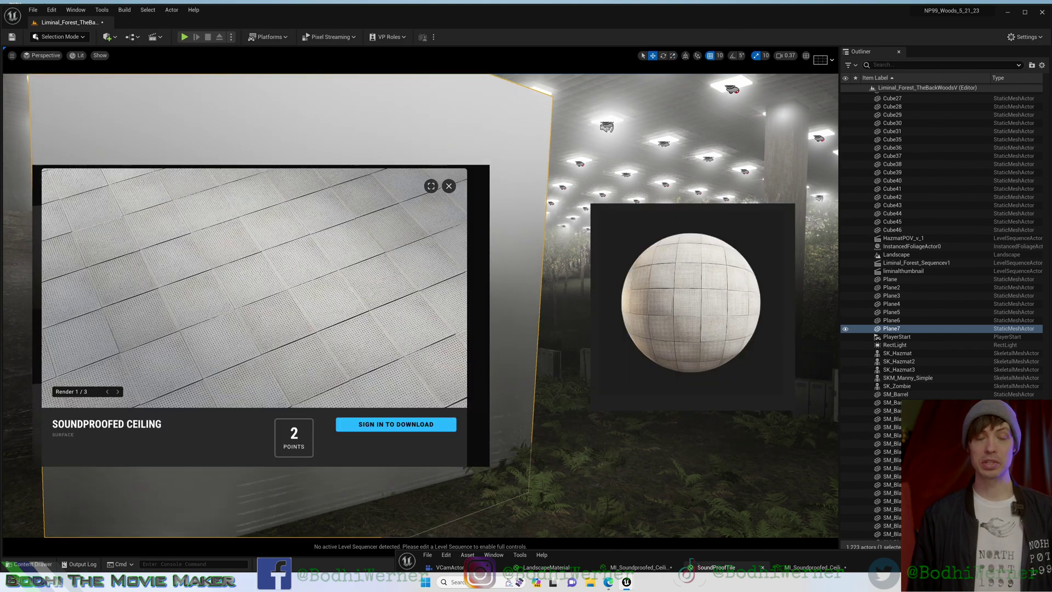
right_click_drag(526, 329, 493, 329)
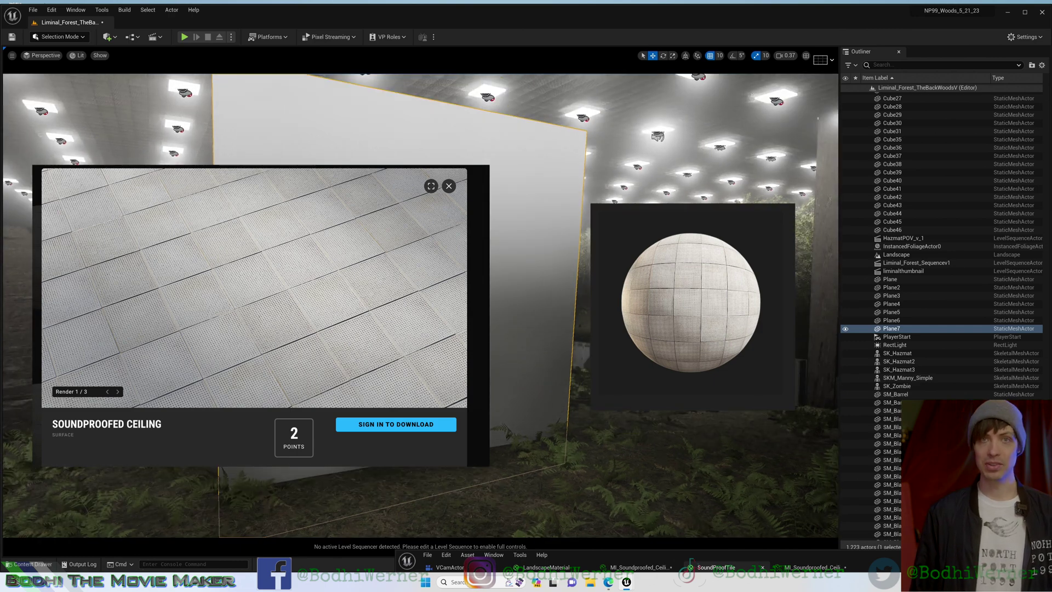
left_click(29, 564)
- Create a material named TEST in Soundproofed Ceiling and open it in the Material Editor
right_click(460, 414)
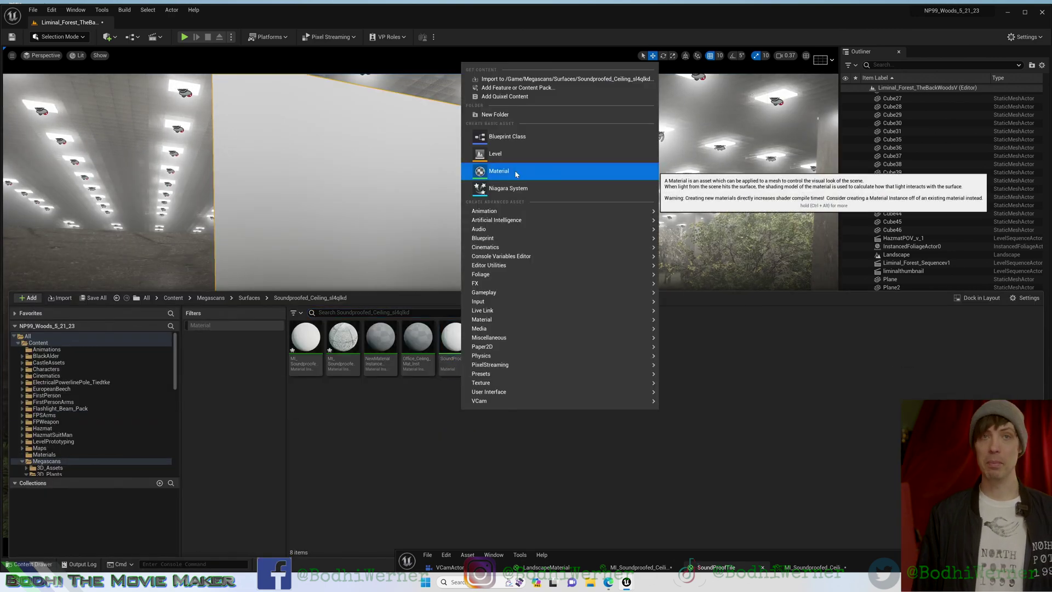
left_click(526, 169)
type("TEST")
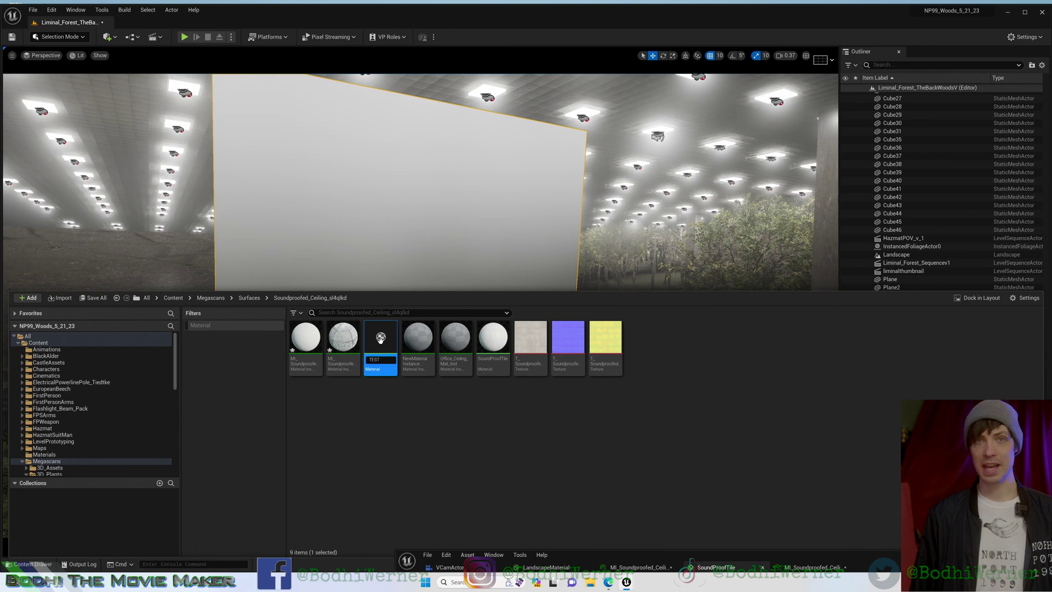
key("Return")
double_click(606, 341)
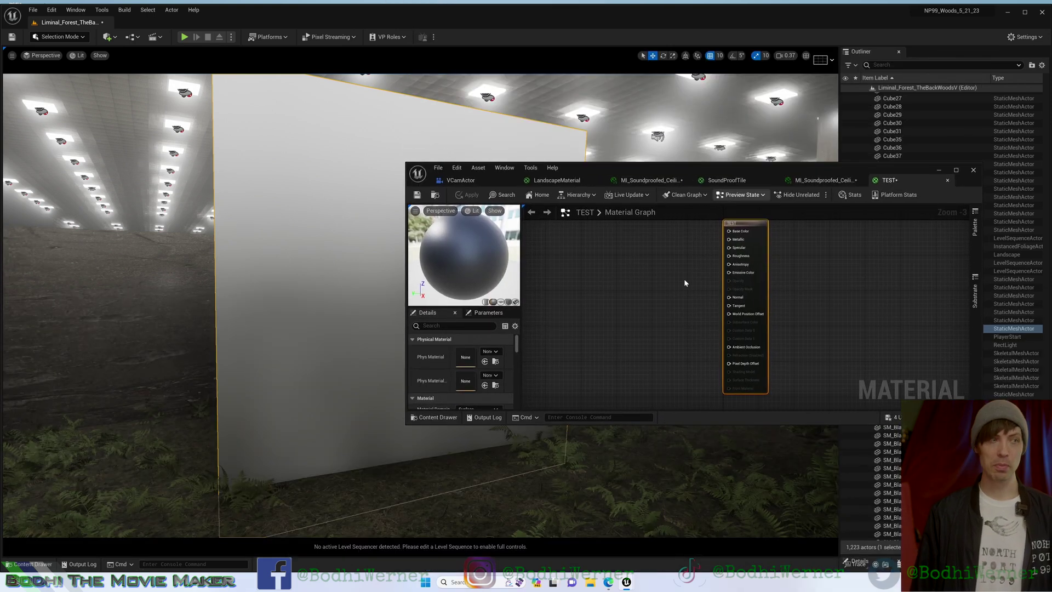
scroll(706, 272, "up", 1)
scroll(706, 272, "down", 2)
scroll(629, 264, "up", 1)
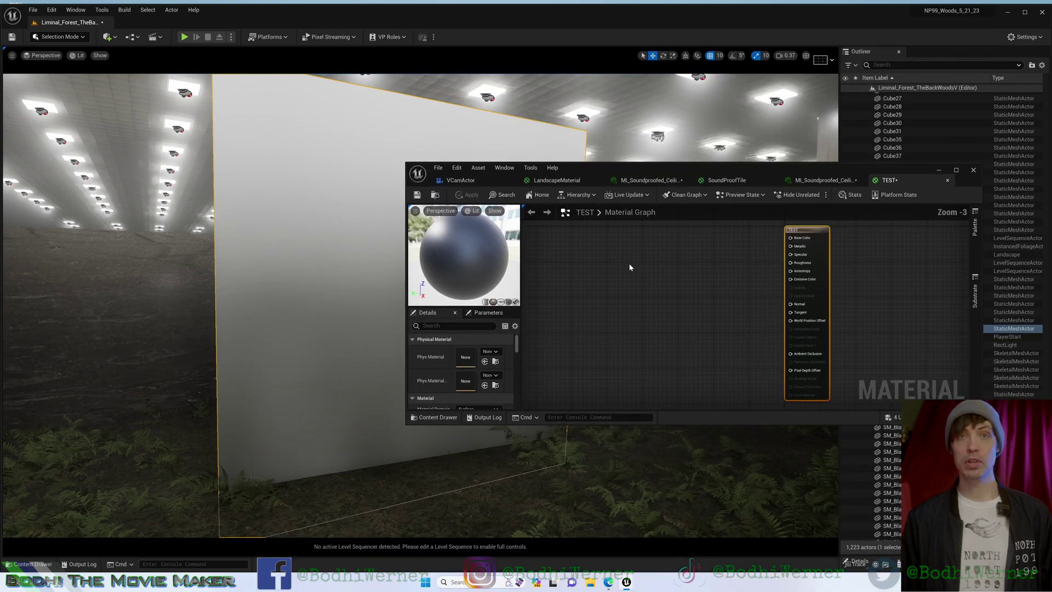
left_click(28, 564)
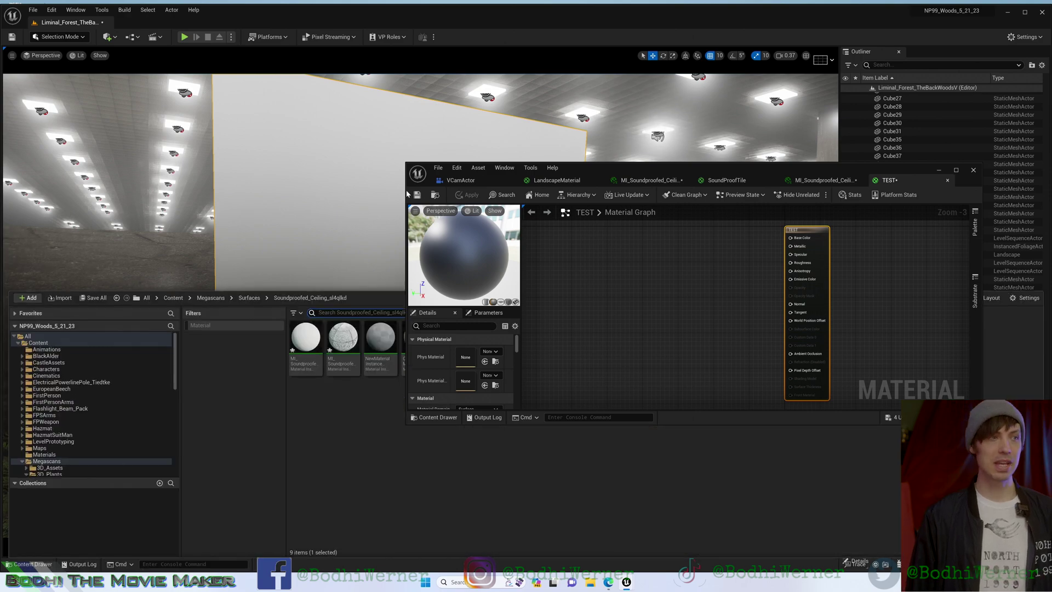
- Add the colour, blue normal and yellow mask textures as a column of Texture Samples
left_click_drag(605, 182, 641, 66)
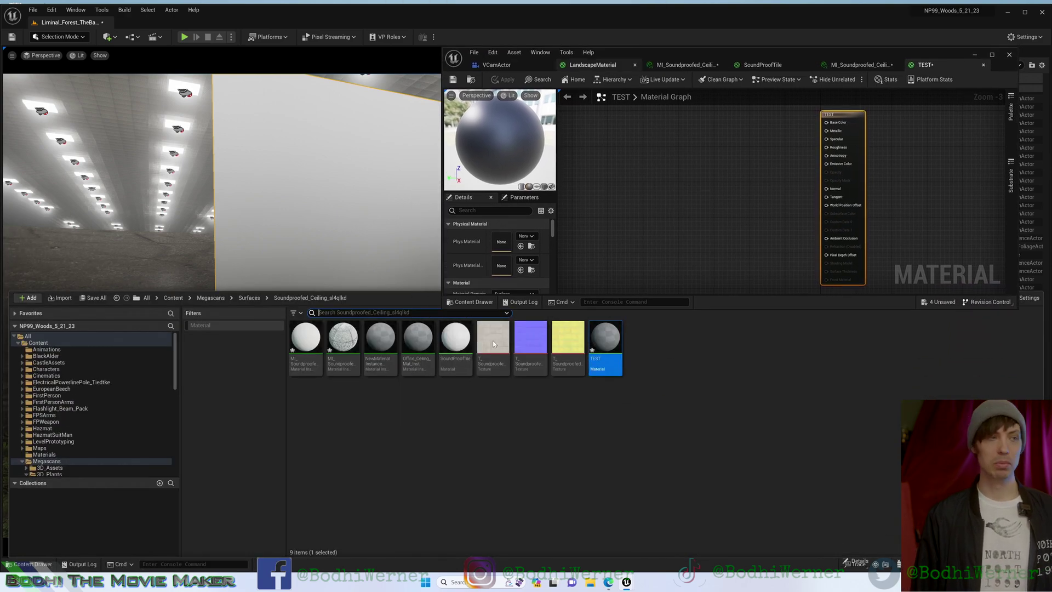
left_click_drag(724, 142, 709, 161)
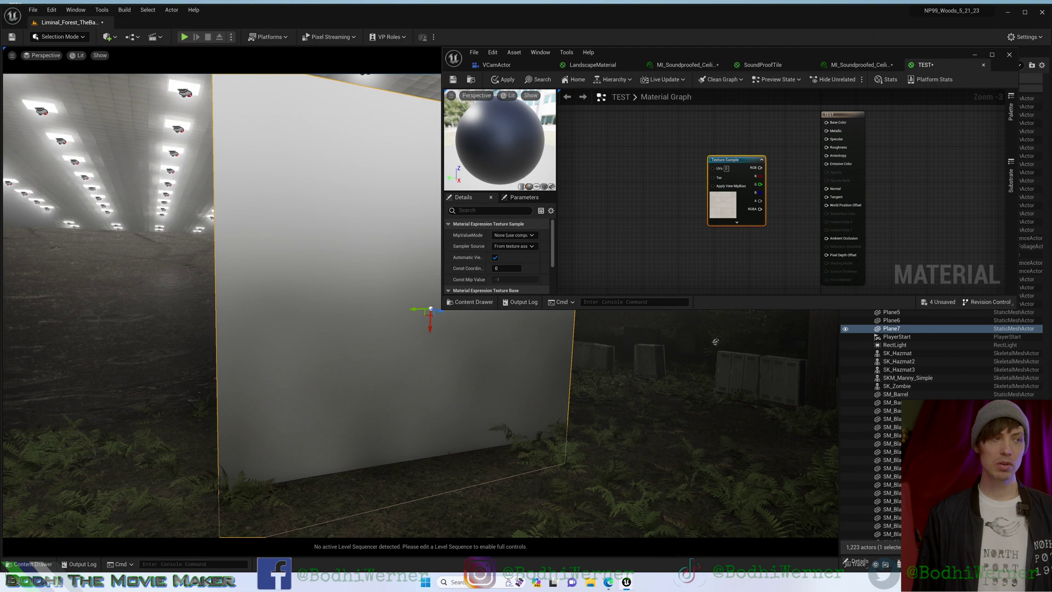
key("ctrl+space")
left_click_drag(528, 344, 710, 247)
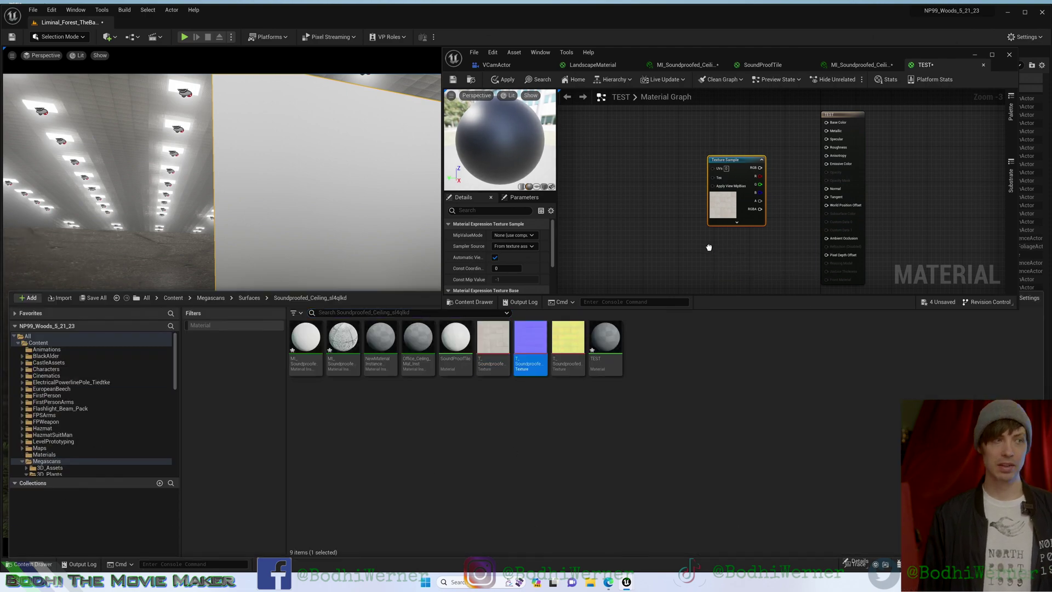
key("ctrl+space")
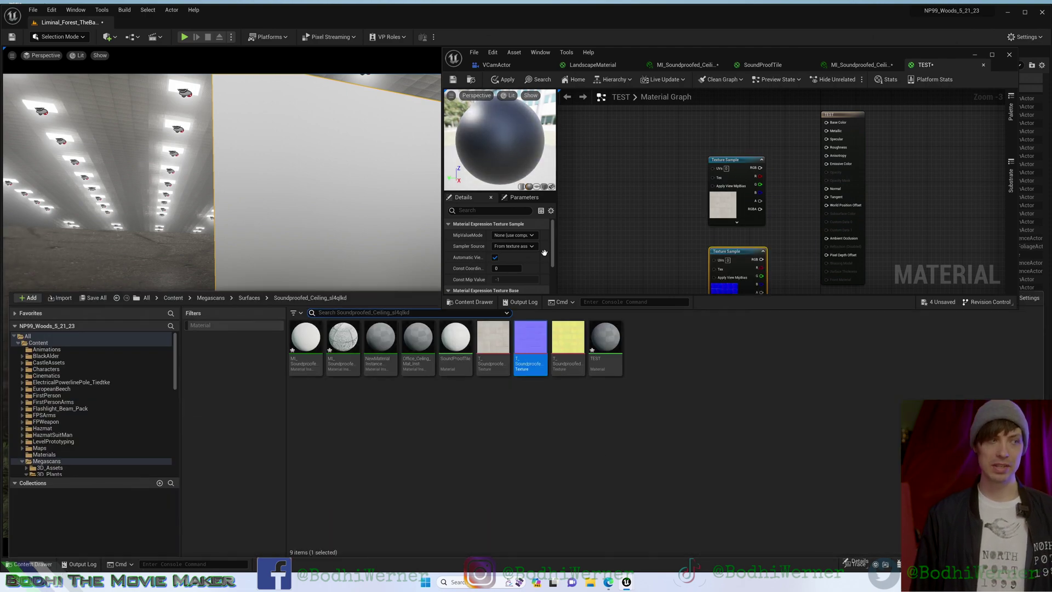
left_click_drag(560, 331, 640, 259)
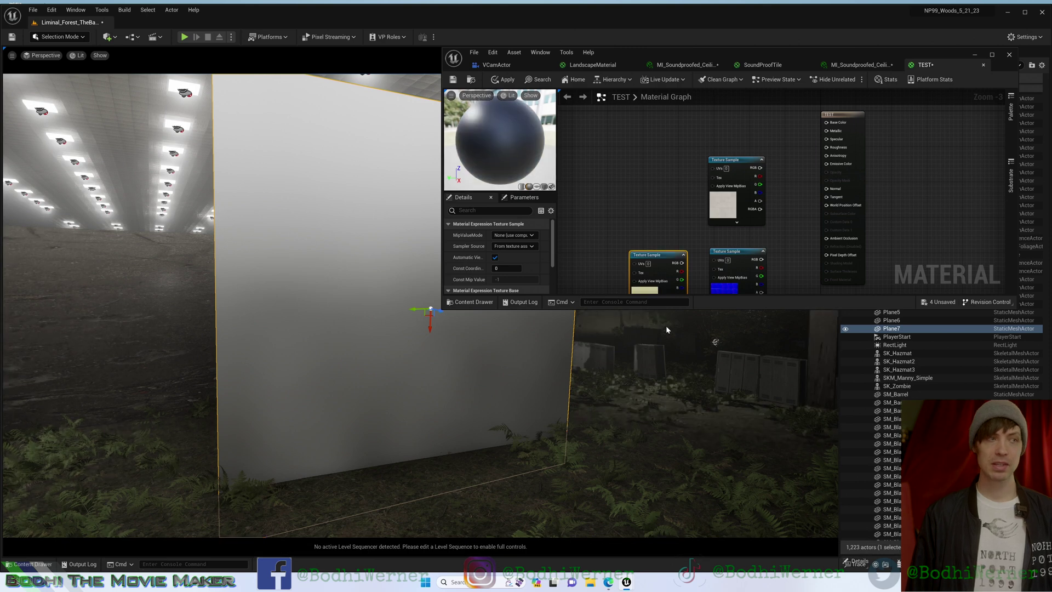
left_click_drag(729, 309, 686, 522)
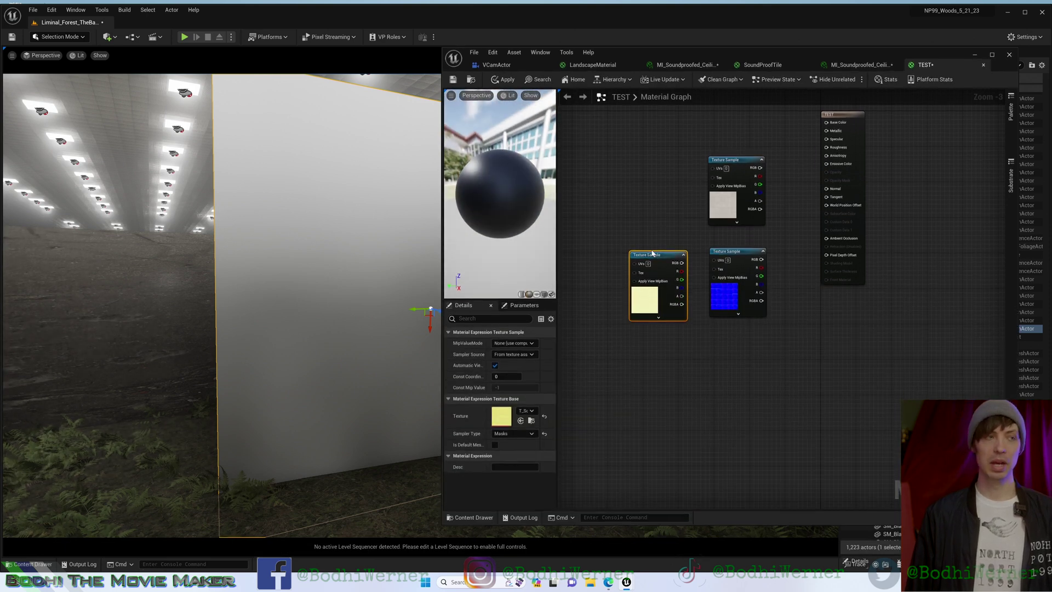
mouse_move(658, 256)
left_mouse_down()
mouse_move(747, 405)
mouse_move(746, 345)
left_mouse_up()
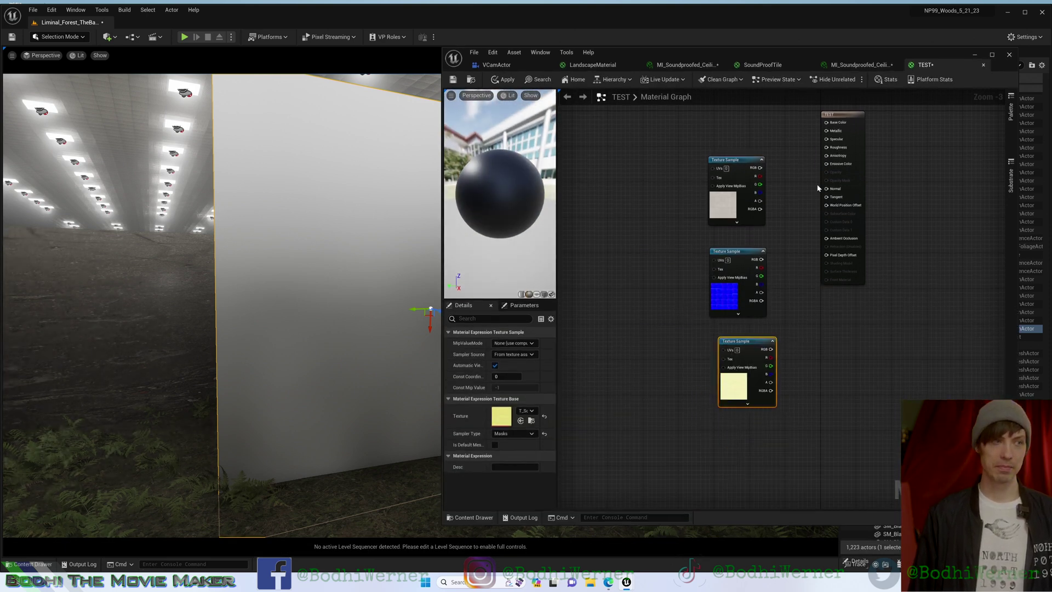
- Connect the textures to Base Color, Normal and Ambient Occlusion, and save TEST
left_click_drag(829, 114, 840, 230)
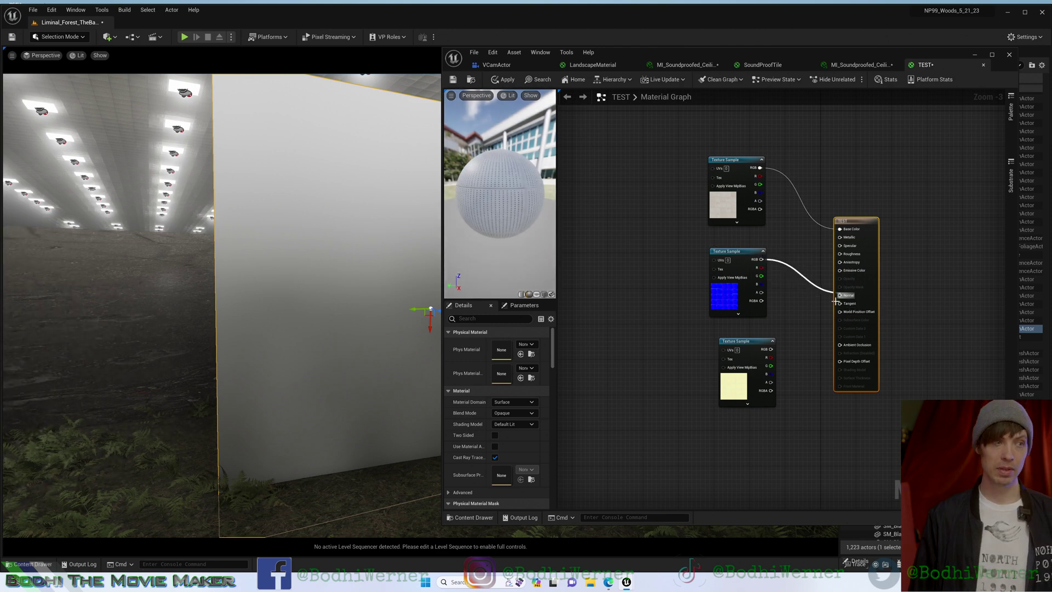
left_click_drag(837, 302, 840, 295)
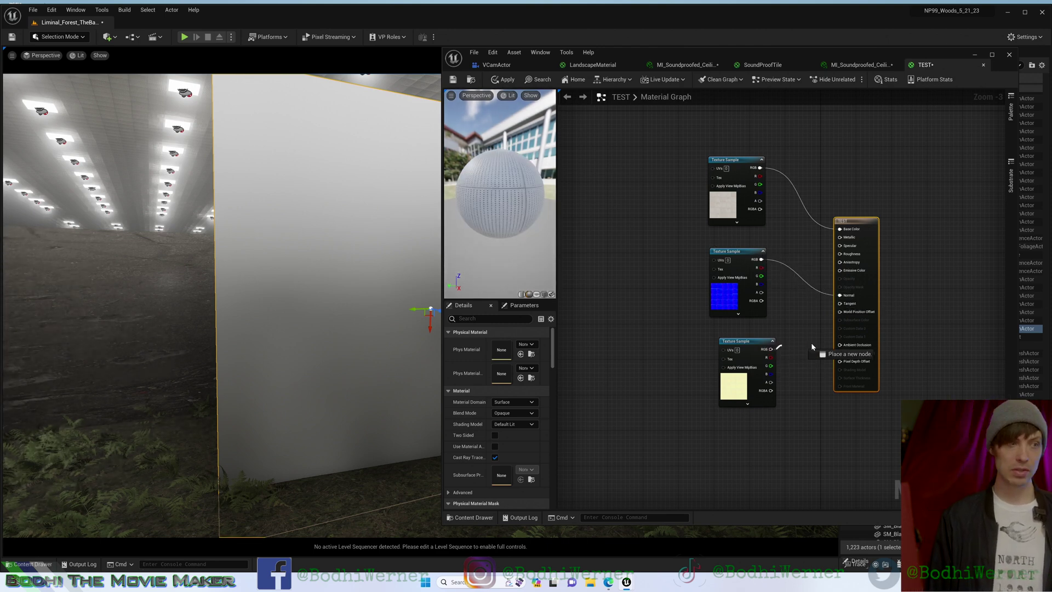
left_click_drag(845, 345, 845, 347)
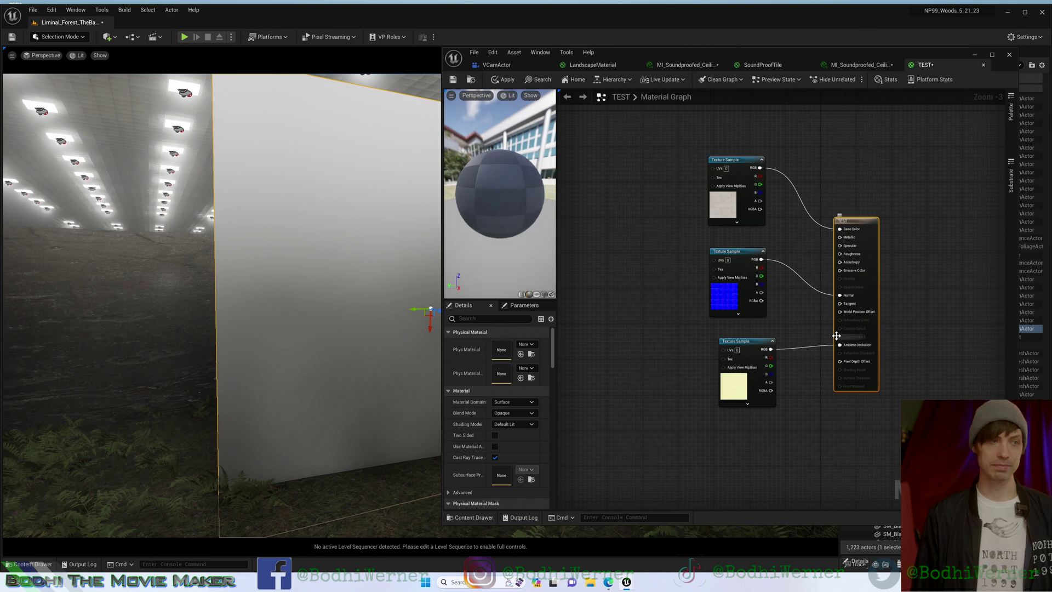
left_click(452, 79)
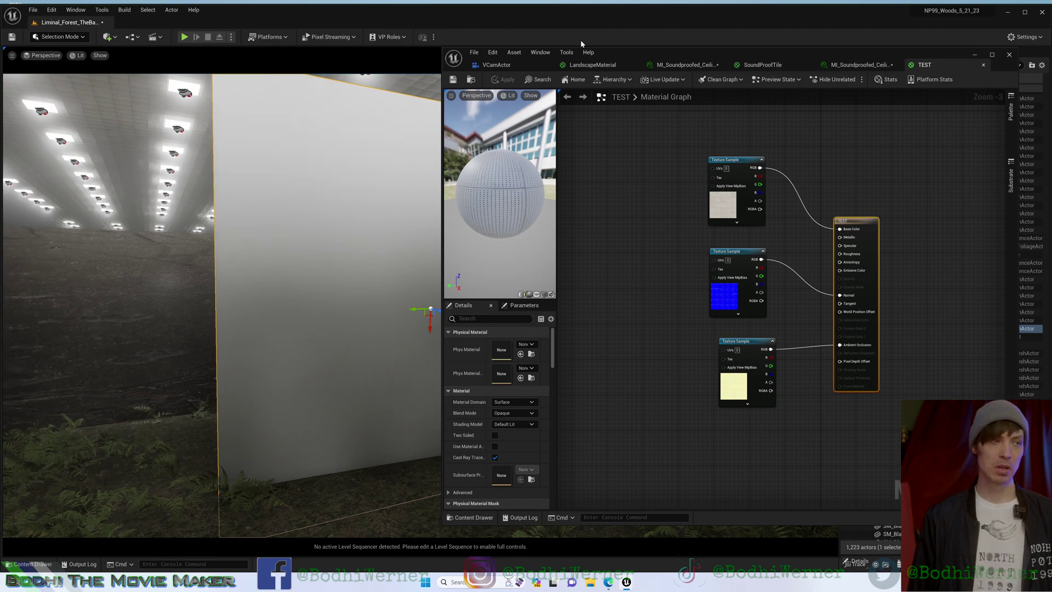
- Drag the TEST material onto the upright wall plane and view it head-on
left_click_drag(626, 55, 839, 520)
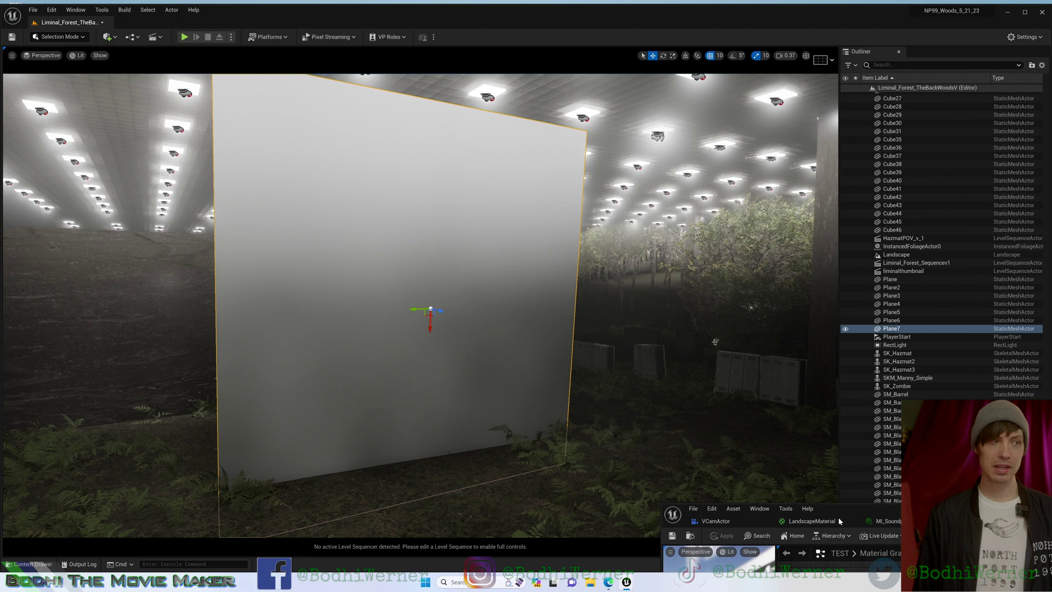
left_click(46, 564)
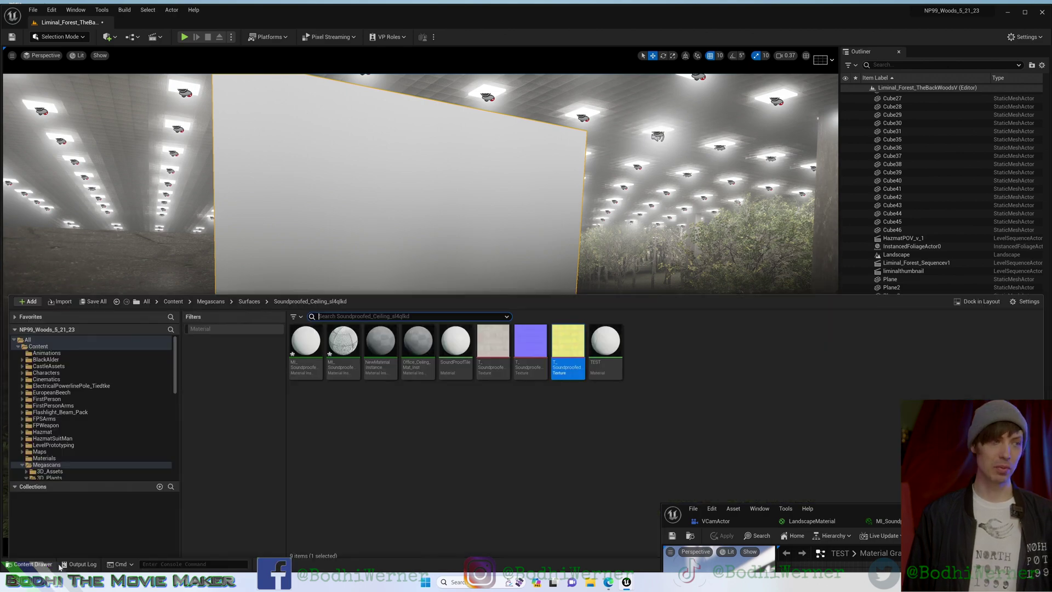
mouse_move(605, 352)
left_mouse_down()
mouse_move(419, 194)
mouse_move(476, 290)
left_mouse_up()
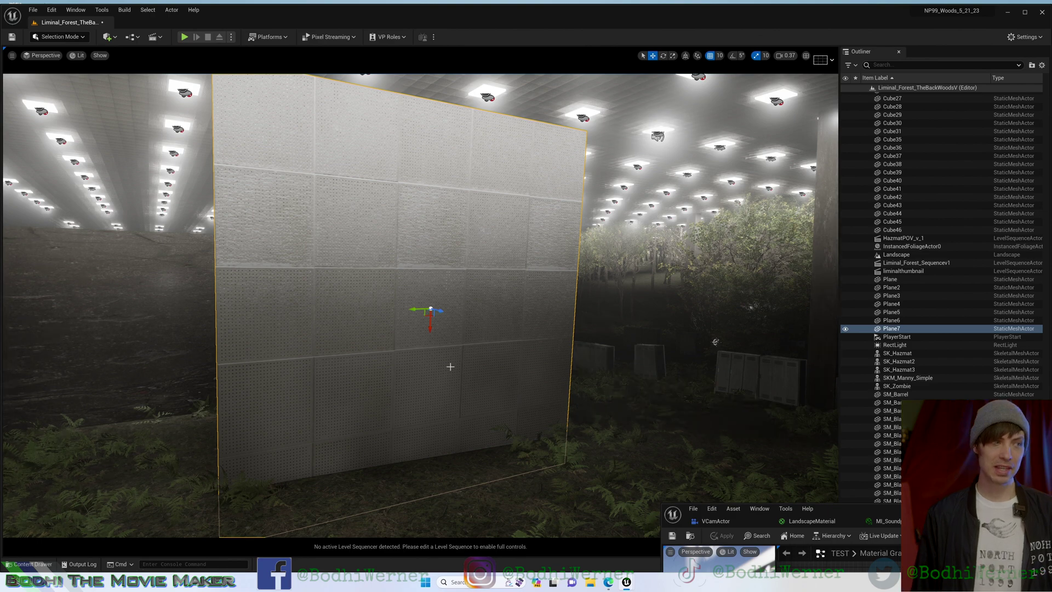
scroll(716, 342, "up", 3)
scroll(719, 343, "down", 3)
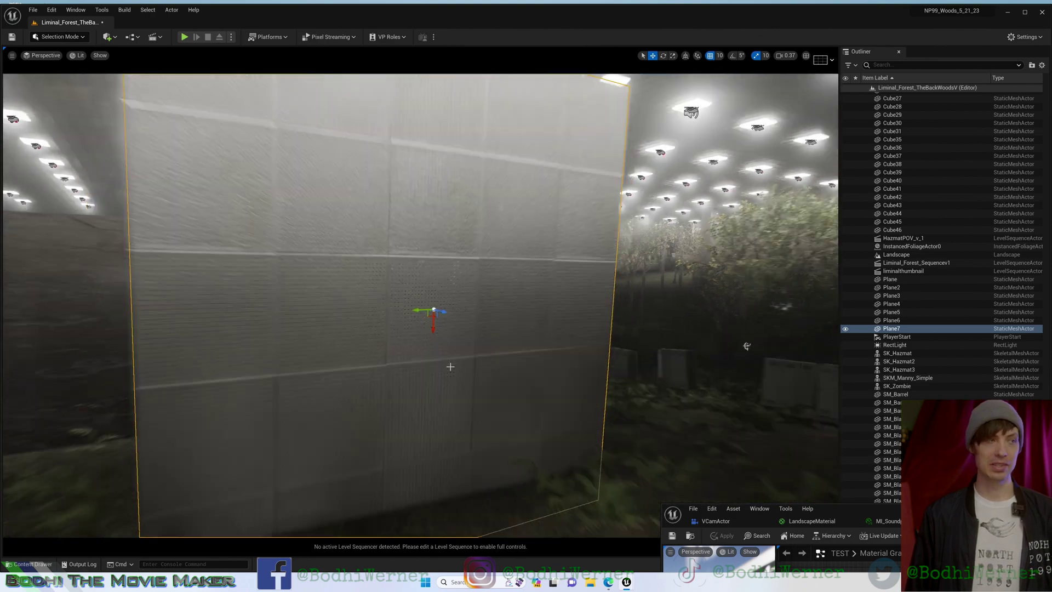
left_click_drag(723, 343, 705, 340, "alt")
- Place an SK_Hazmat figure in front of the tiled wall
key("ctrl+space")
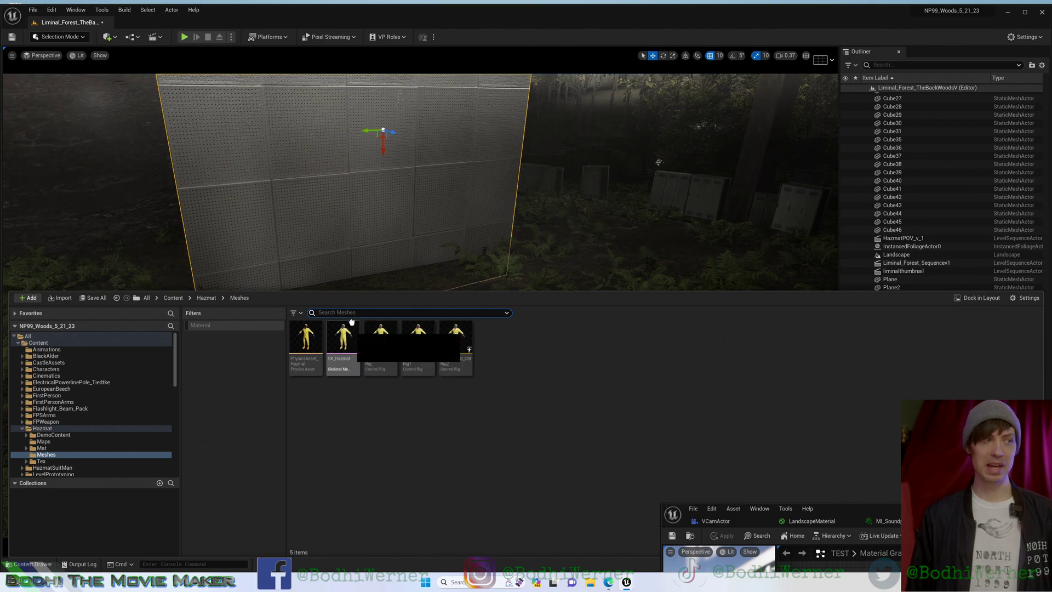
left_click_drag(343, 337, 422, 298)
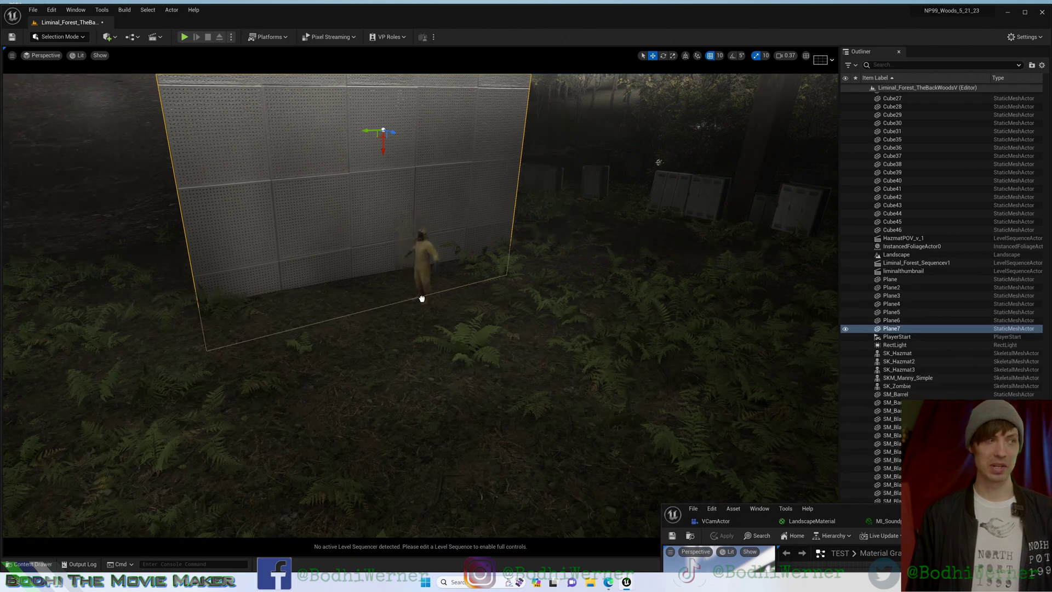
key("f")
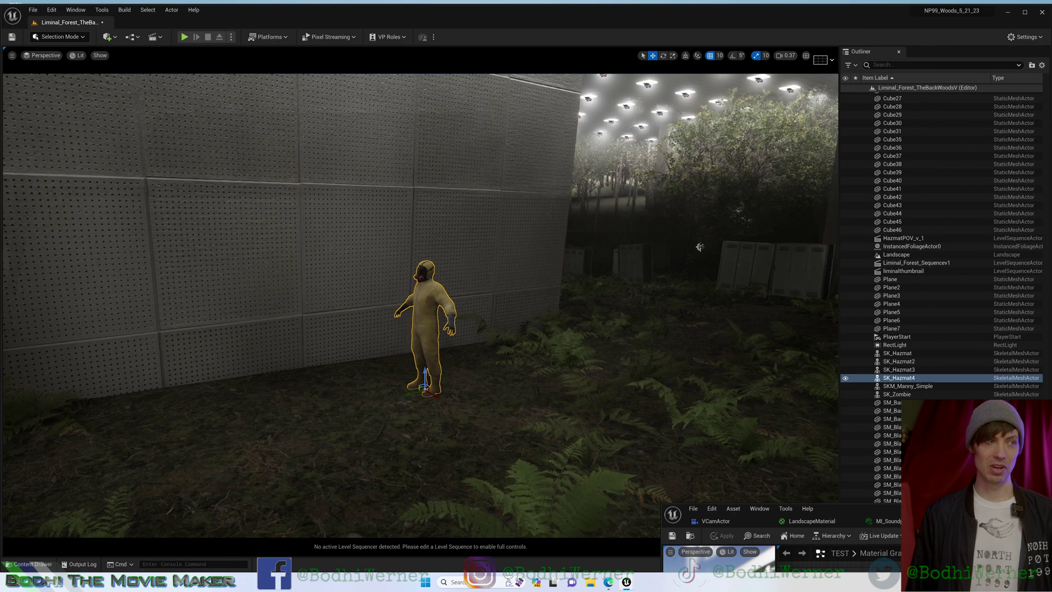
middle_click_drag(700, 246, 699, 302)
- Duplicate the wall as Plane8 and rotate it to form a corner
left_click(554, 323)
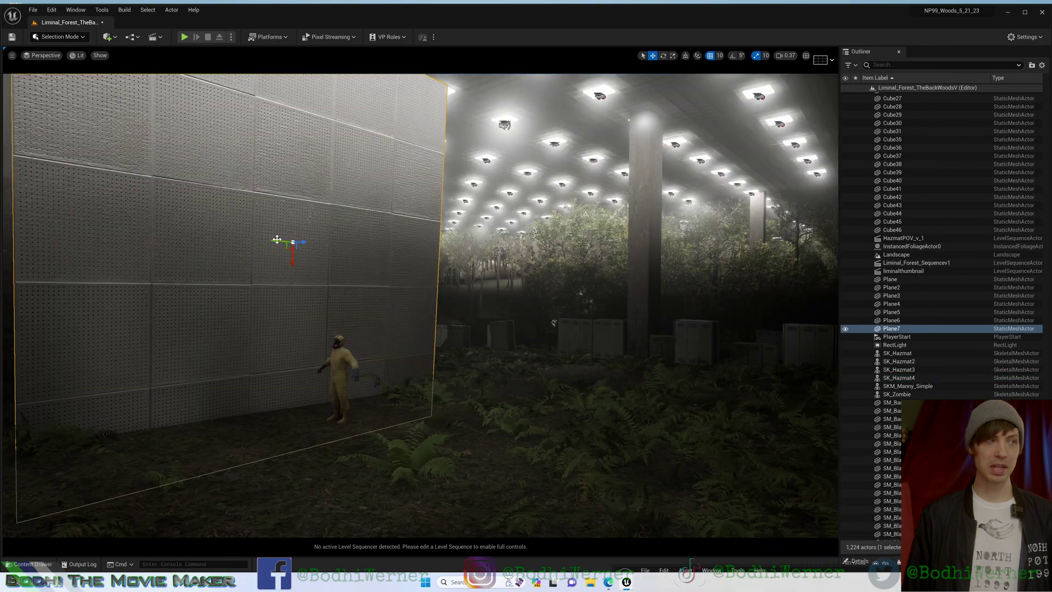
left_click_drag(288, 242, 423, 250, "alt")
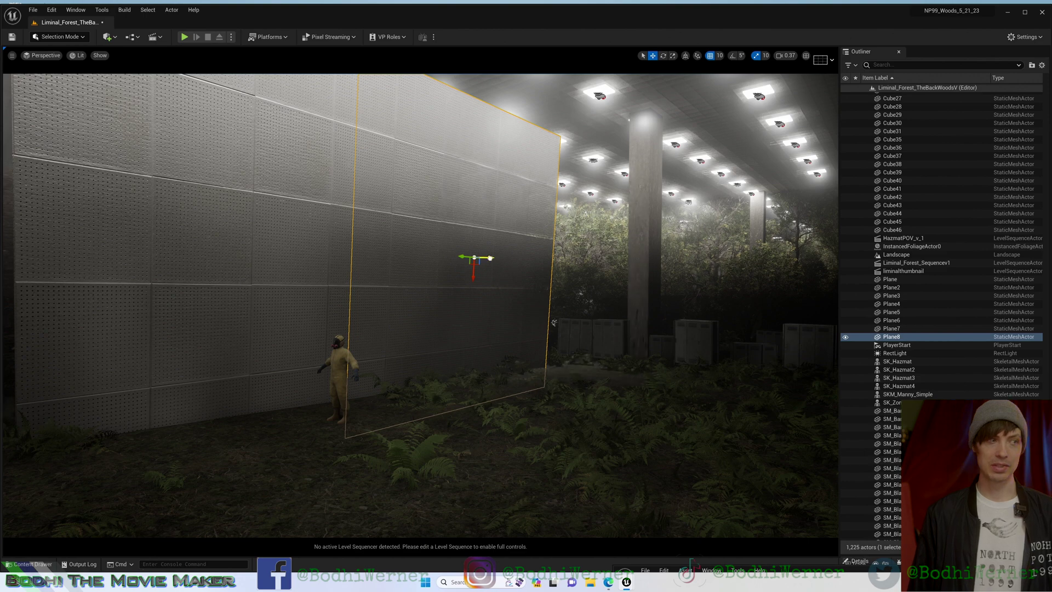
left_click_drag(553, 323, 615, 308)
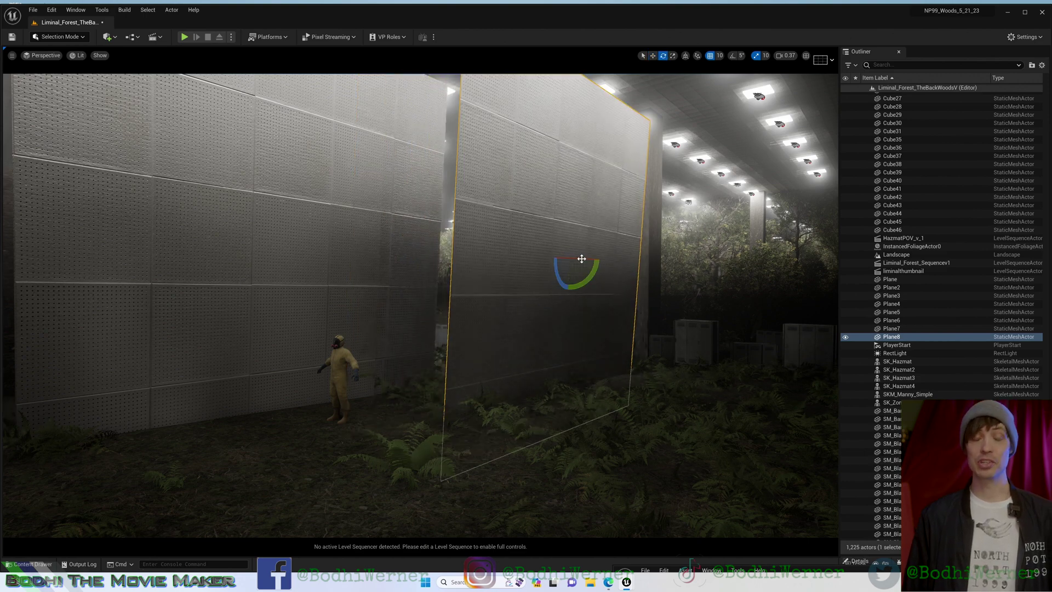
left_click_drag(536, 256, 510, 258)
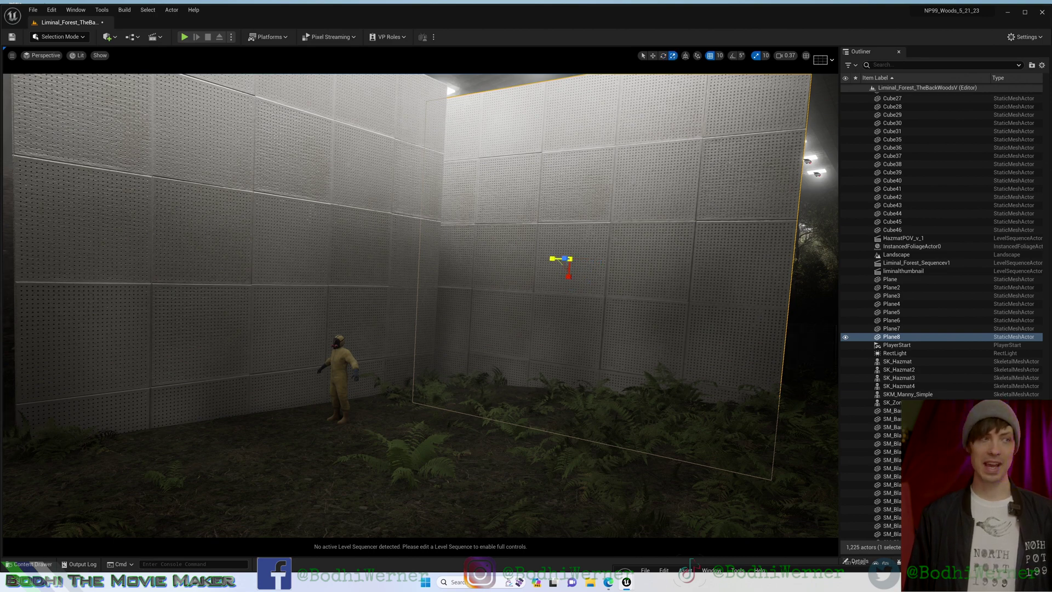
left_click_drag(561, 260, 588, 262)
right_click_drag(529, 426, 528, 427)
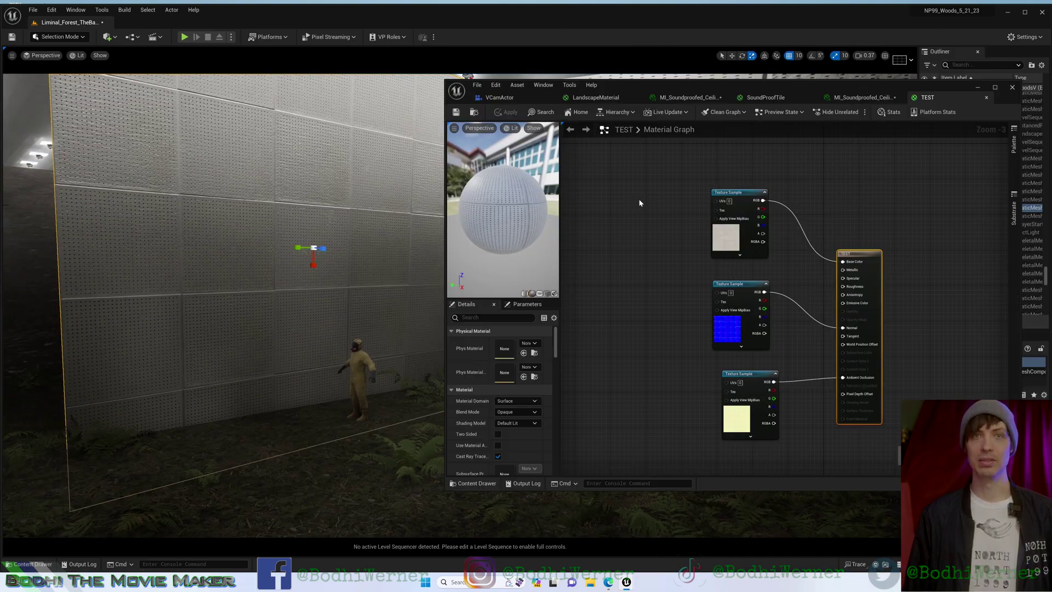
- Add a WorldAlignedTexture node at the upper right and move the three texture samples left
right_click(640, 202)
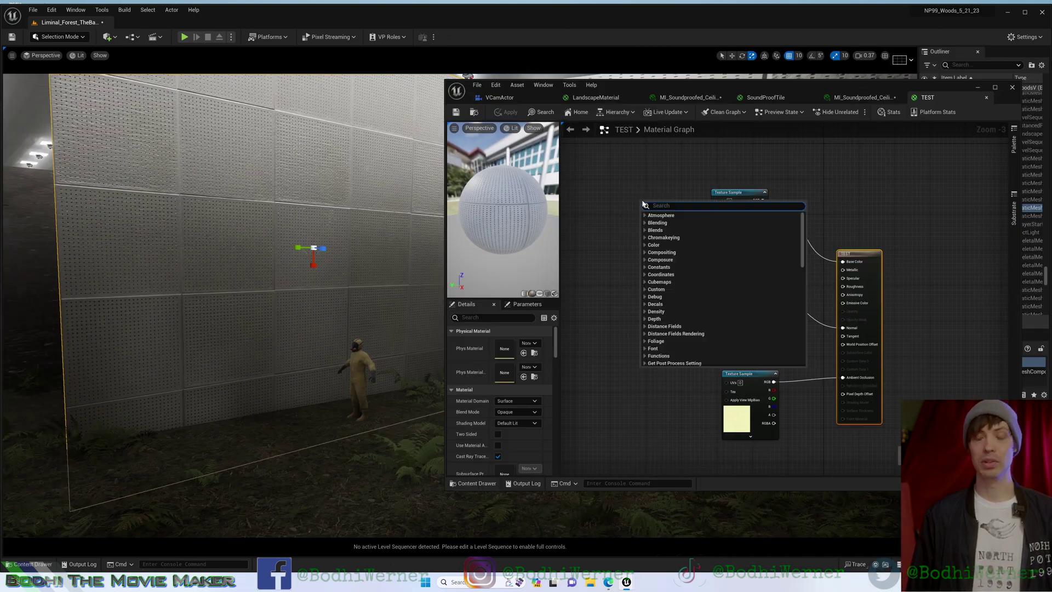
type("wor")
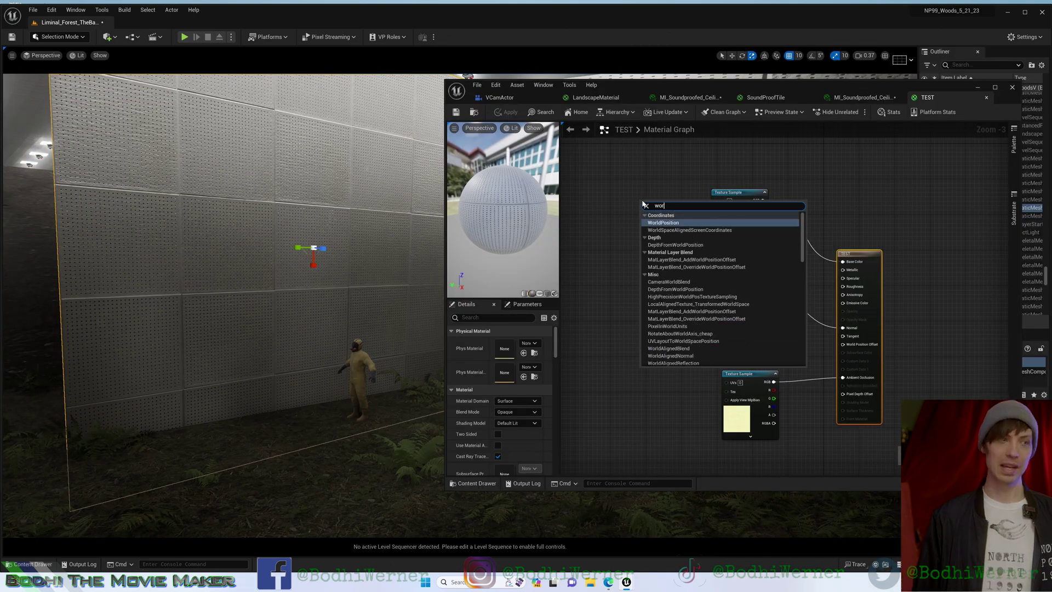
type("ld alig")
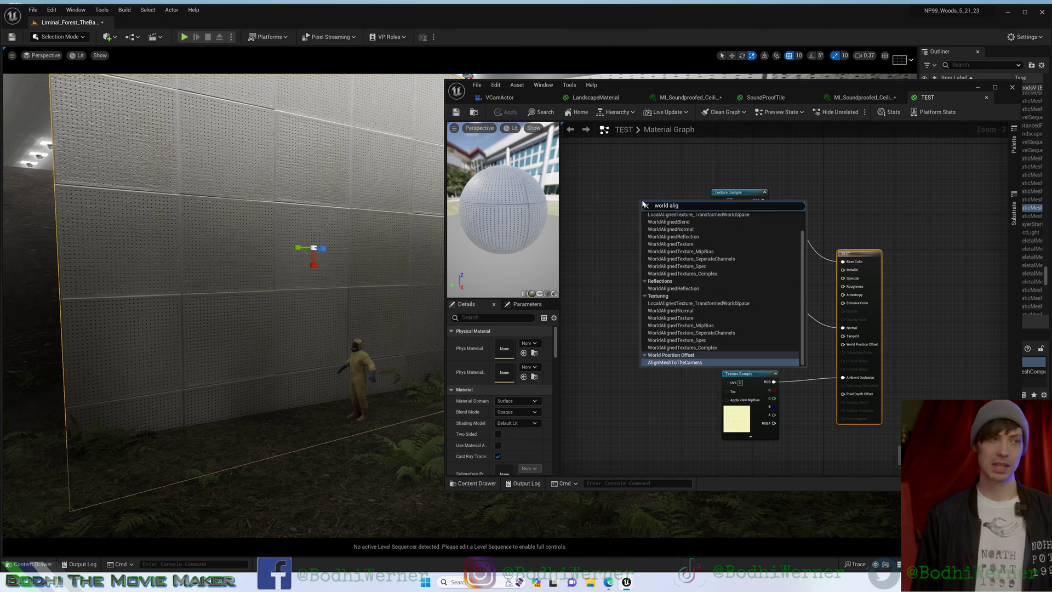
type("ned")
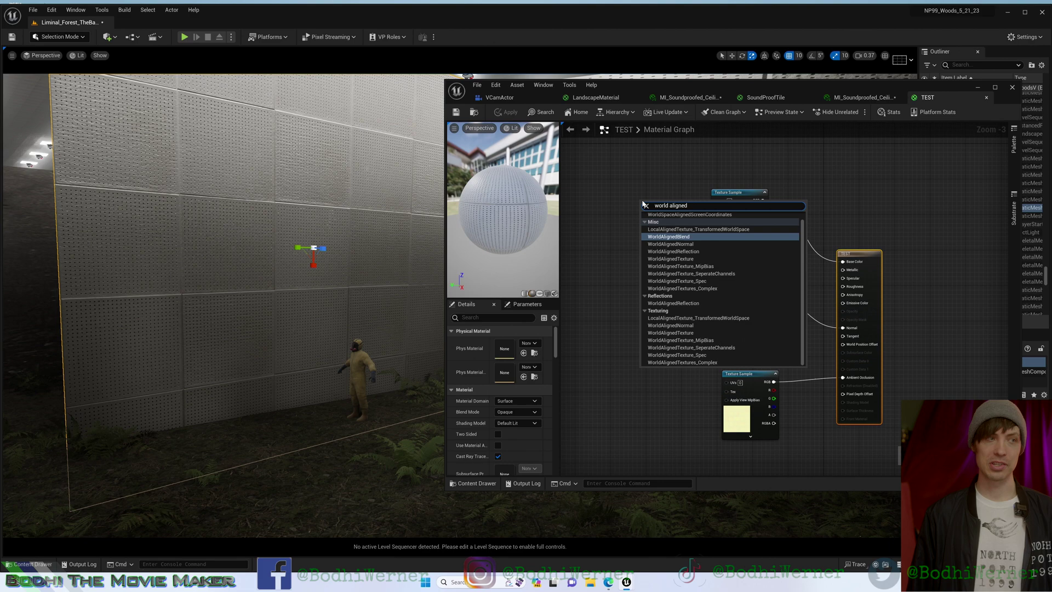
left_click(688, 260)
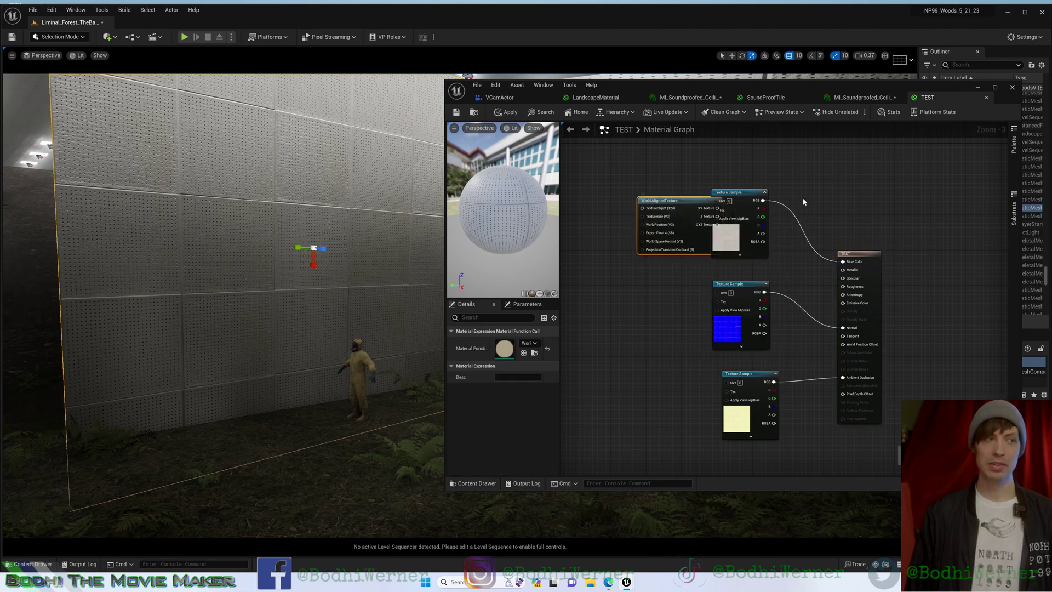
left_click_drag(805, 201, 823, 168)
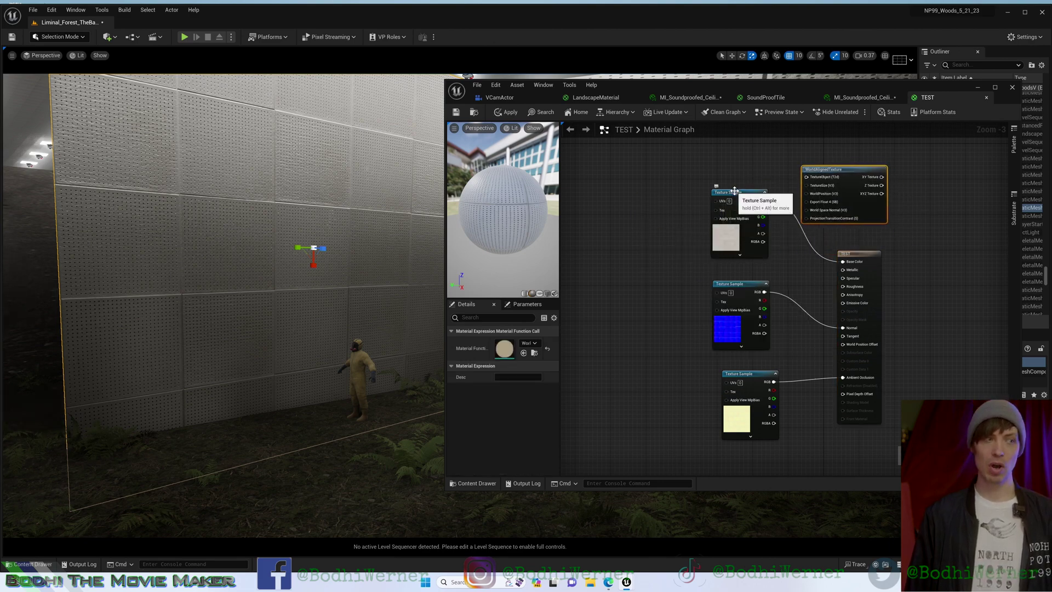
left_click_drag(734, 191, 645, 174)
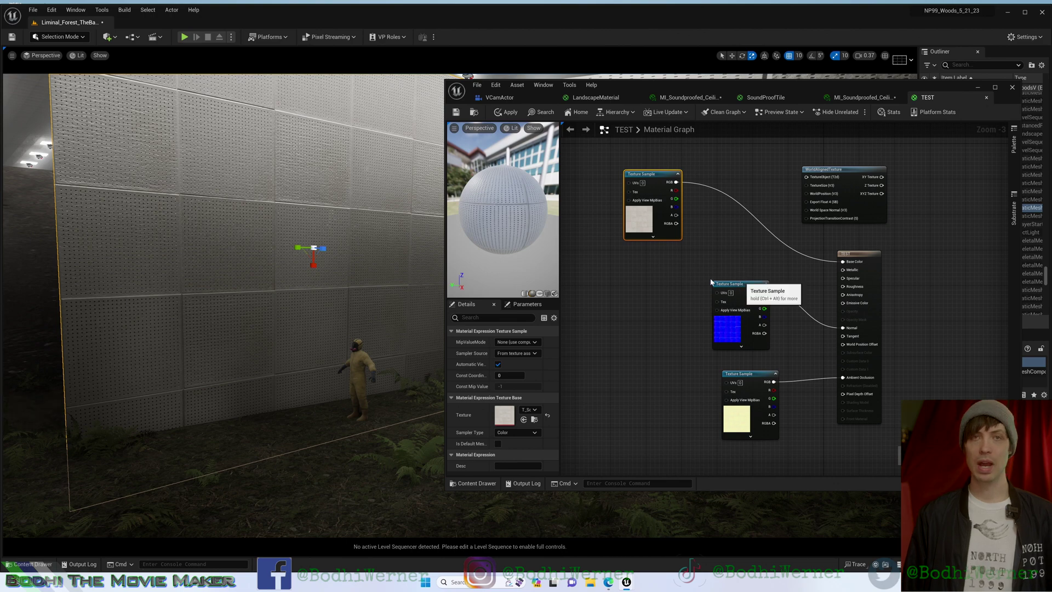
left_click_drag(761, 305, 671, 293)
left_click_drag(742, 376, 670, 380)
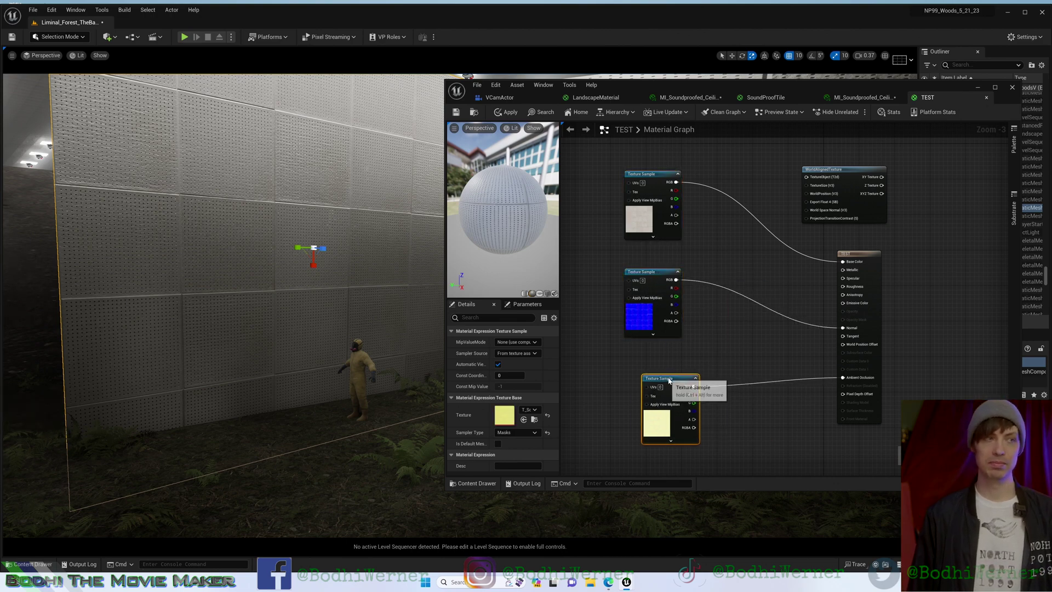
- Duplicate the WorldAlignedTexture node and add a WorldAlignedNormal node beside the blue sample
right_click(847, 200)
left_click(873, 291)
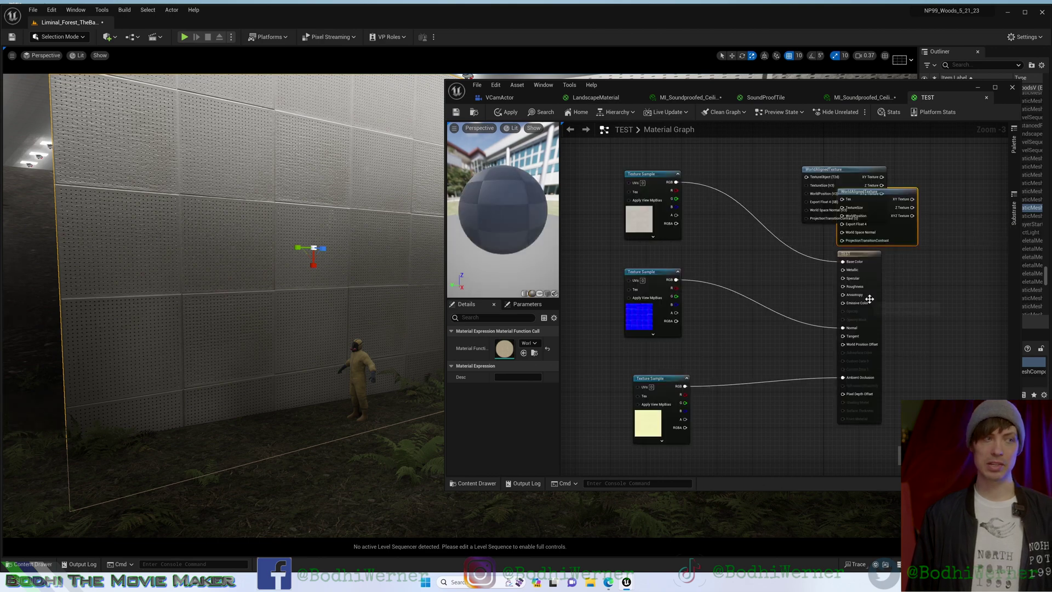
left_click_drag(894, 197, 944, 237)
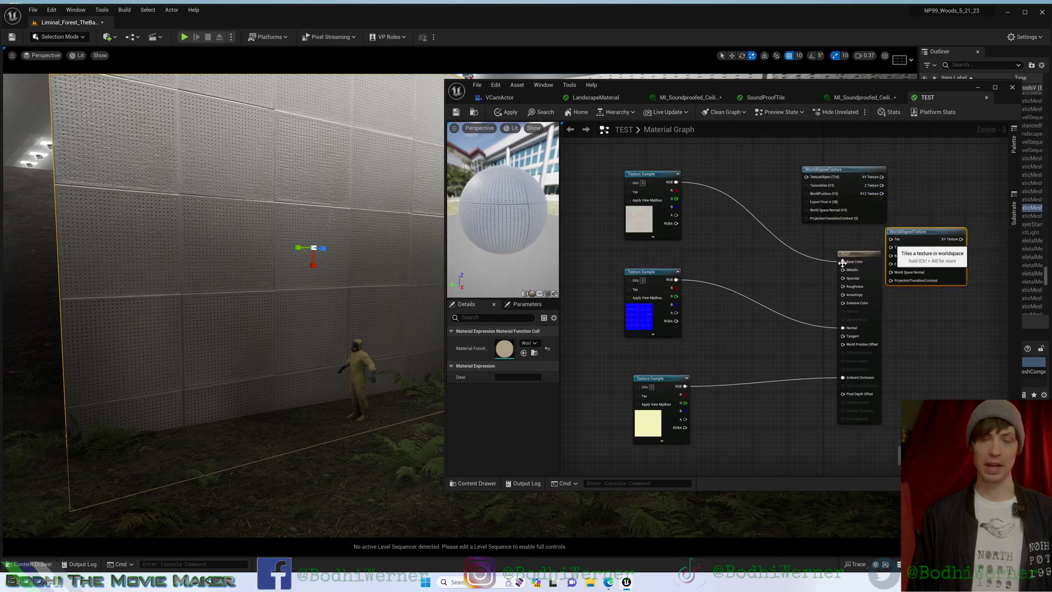
right_click(766, 349)
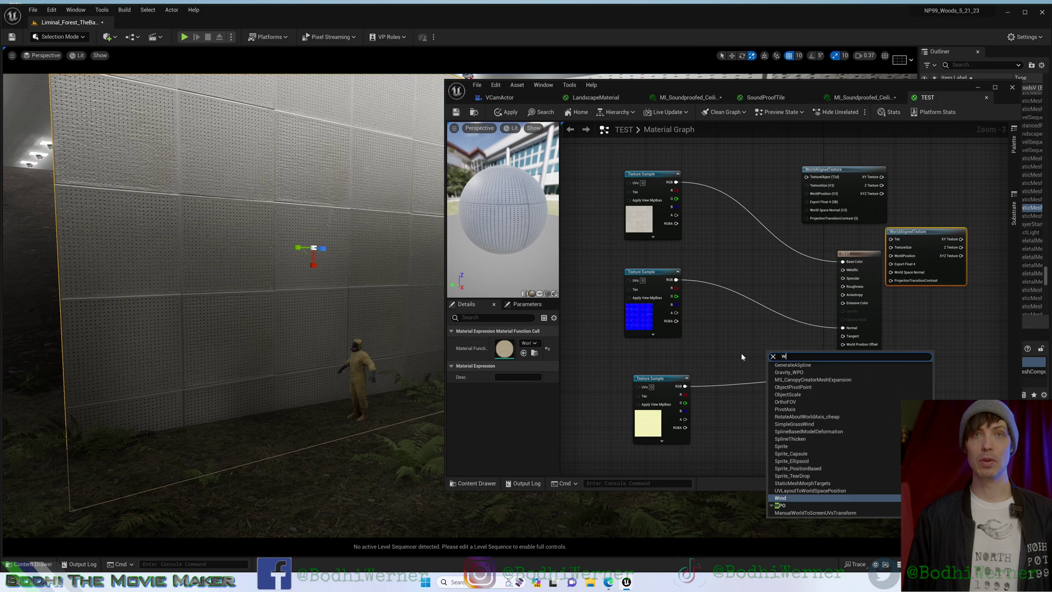
type("worldaligned")
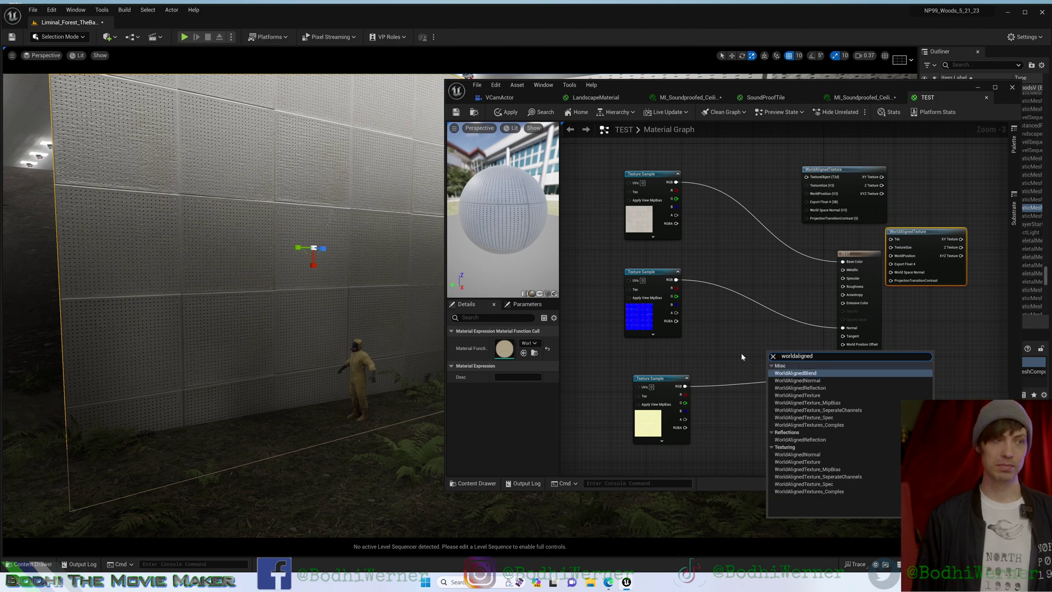
left_click(797, 380)
left_click_drag(797, 353, 724, 311)
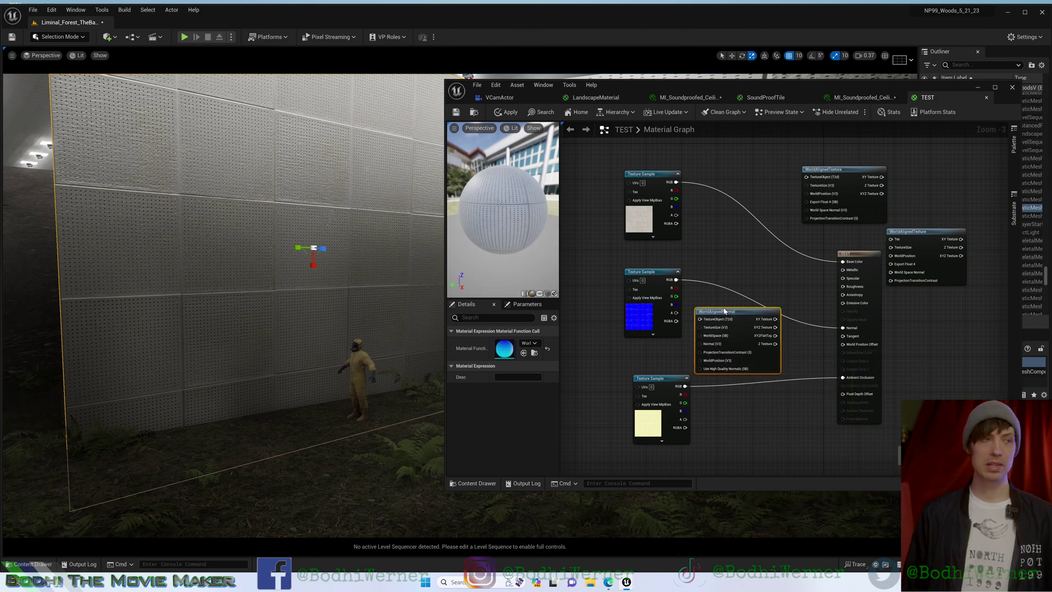
- Break the samples' output wires and place each world-aligned node beside its sample
left_click(707, 288)
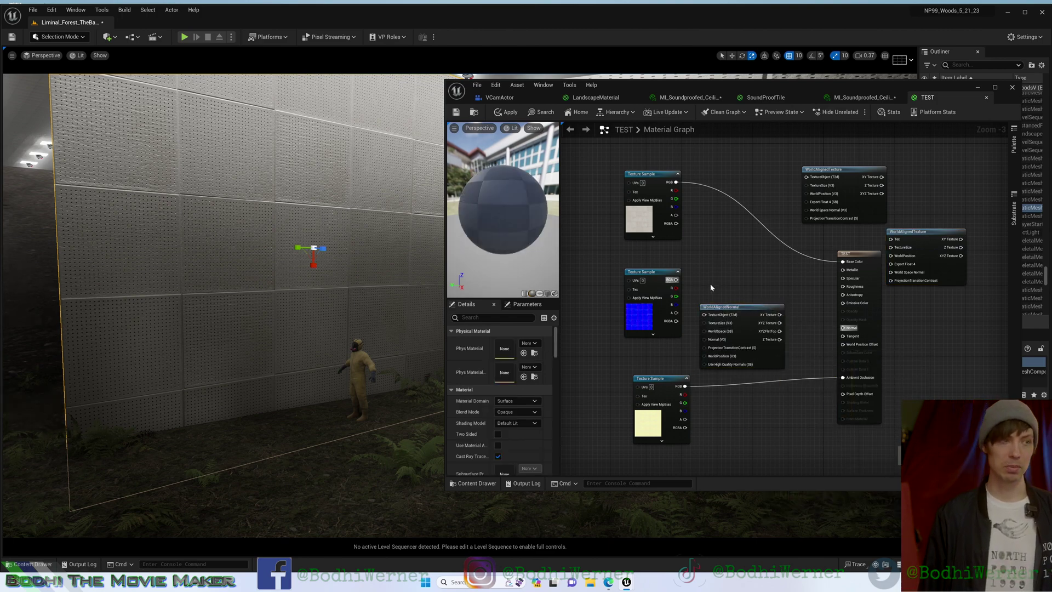
left_click(732, 385, "alt")
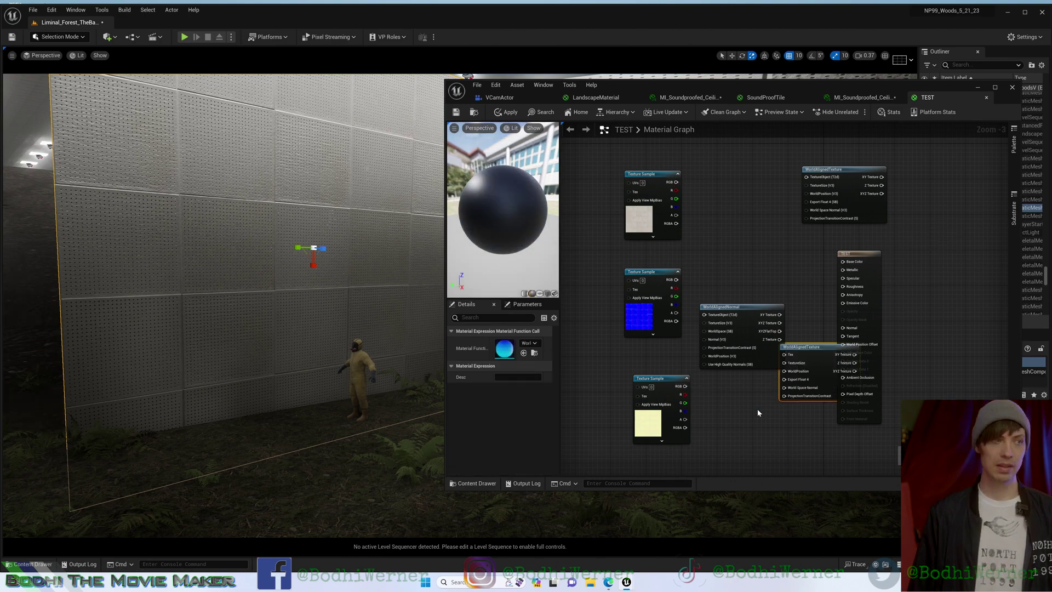
left_click_drag(827, 351, 756, 386)
left_click_drag(820, 168, 718, 200)
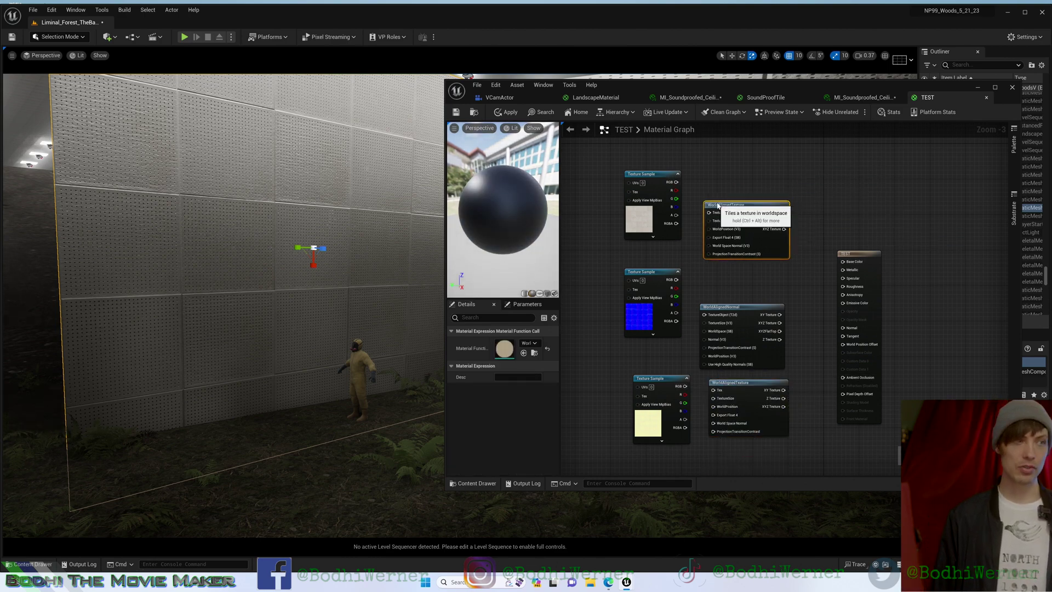
mouse_move(649, 174)
left_mouse_down()
mouse_move(617, 181)
mouse_move(705, 209)
left_mouse_up()
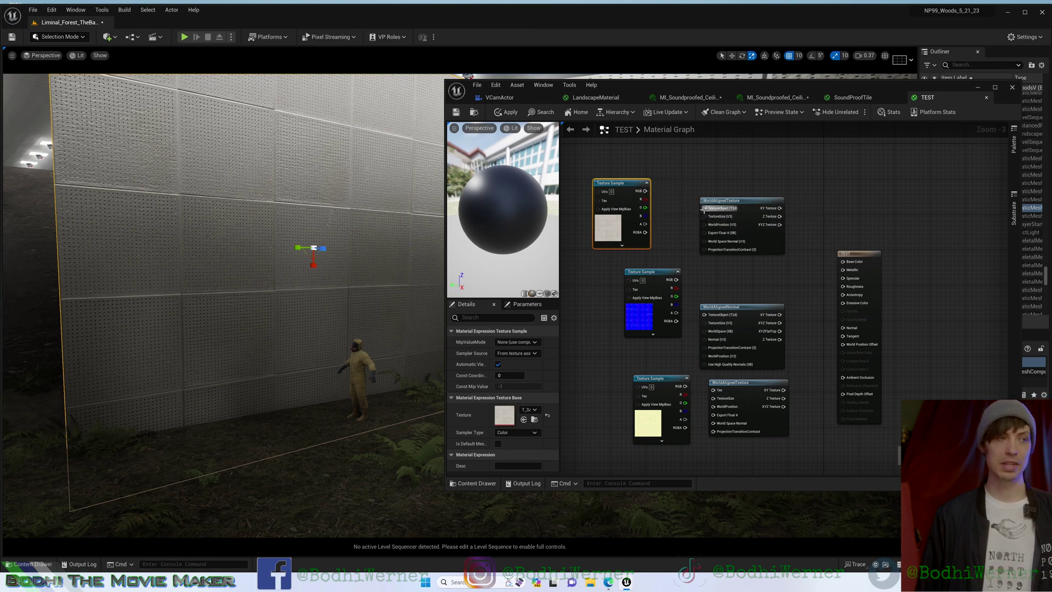
- Convert the top, blue normal and yellow mask samples into Texture Objects
right_click(631, 193)
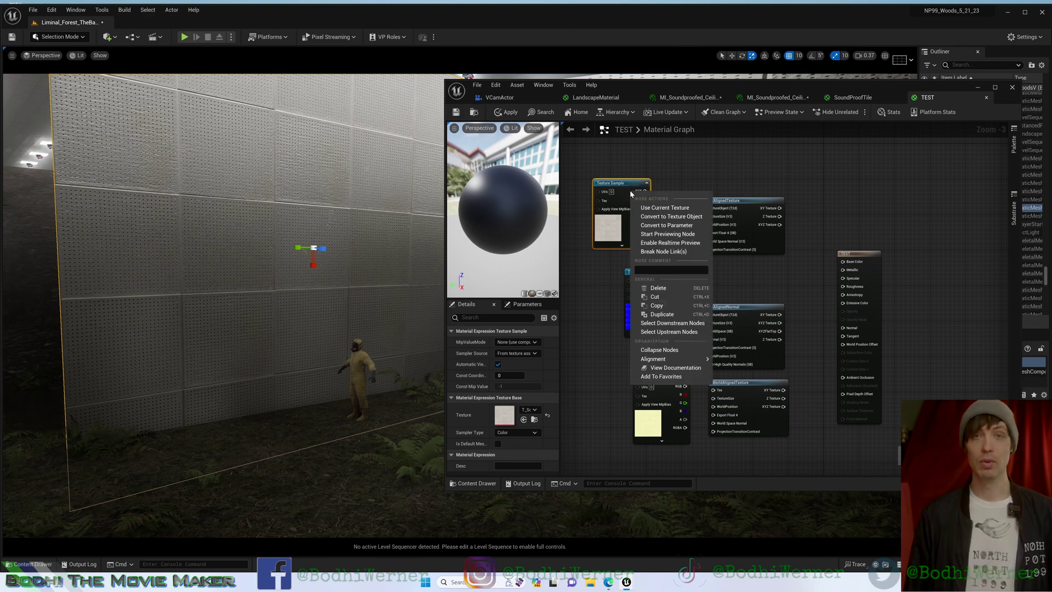
left_click(672, 217)
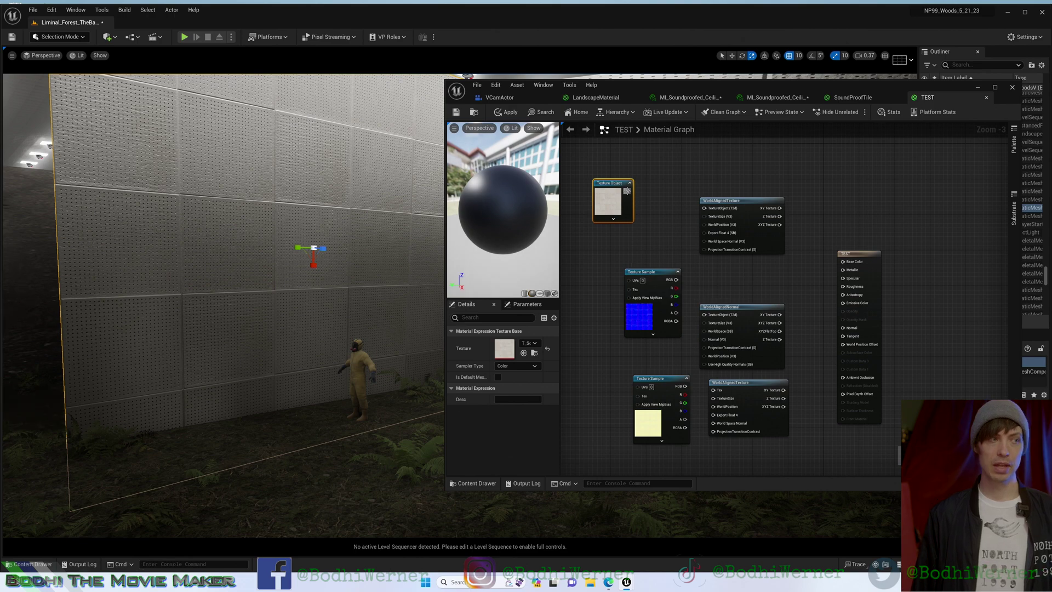
right_click(665, 312)
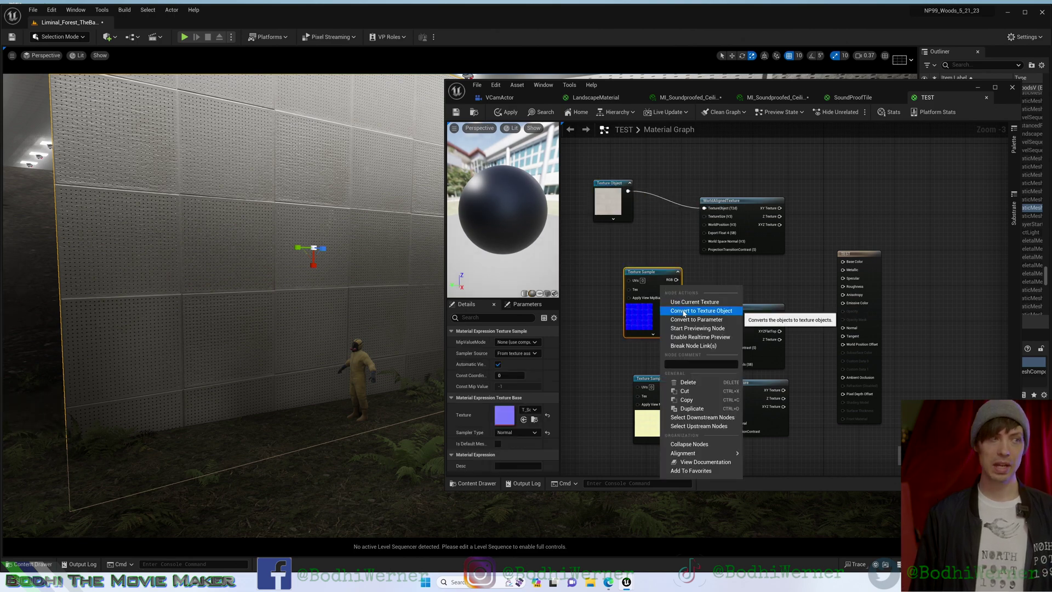
left_click(678, 308)
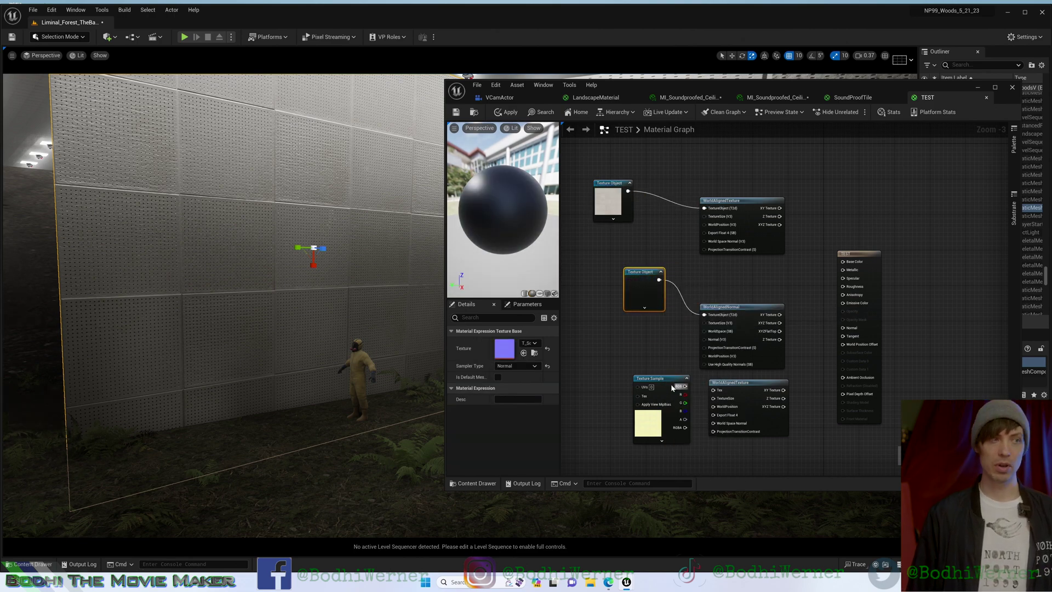
left_click_drag(674, 380, 642, 370)
right_click(642, 372)
left_click(674, 211)
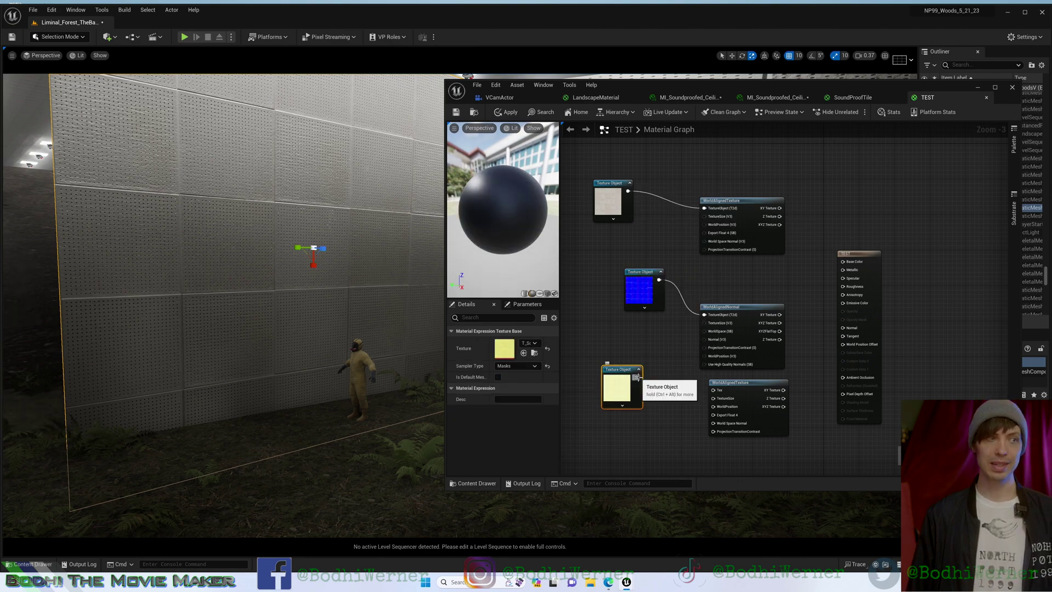
- Feed the mask into the second WorldAlignedTexture; wire XYZ, normal and XY to Base Color, Normal, AO
left_click_drag(638, 377, 716, 395)
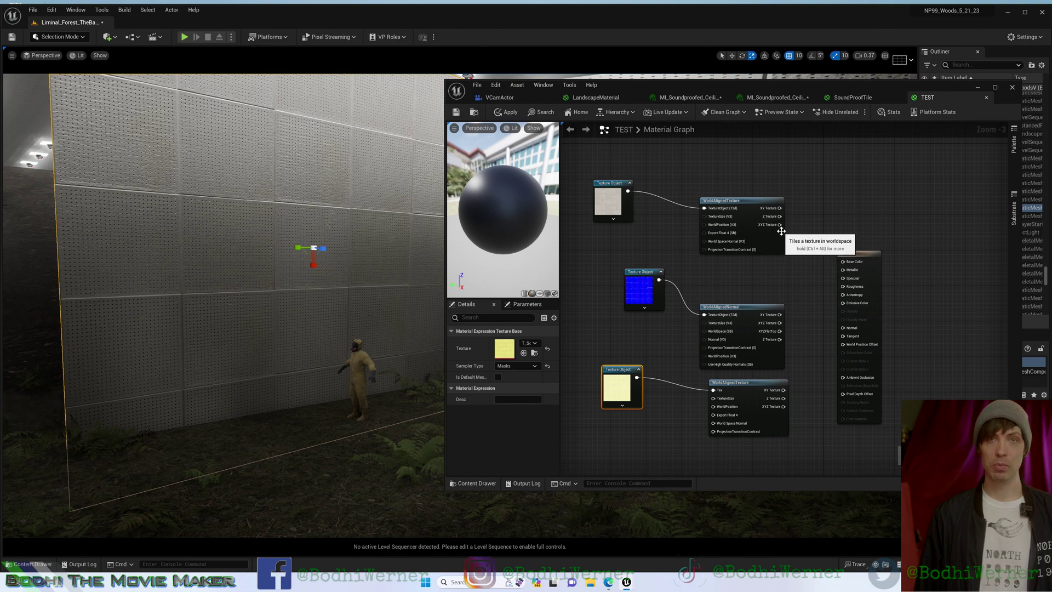
left_click_drag(851, 263, 851, 263)
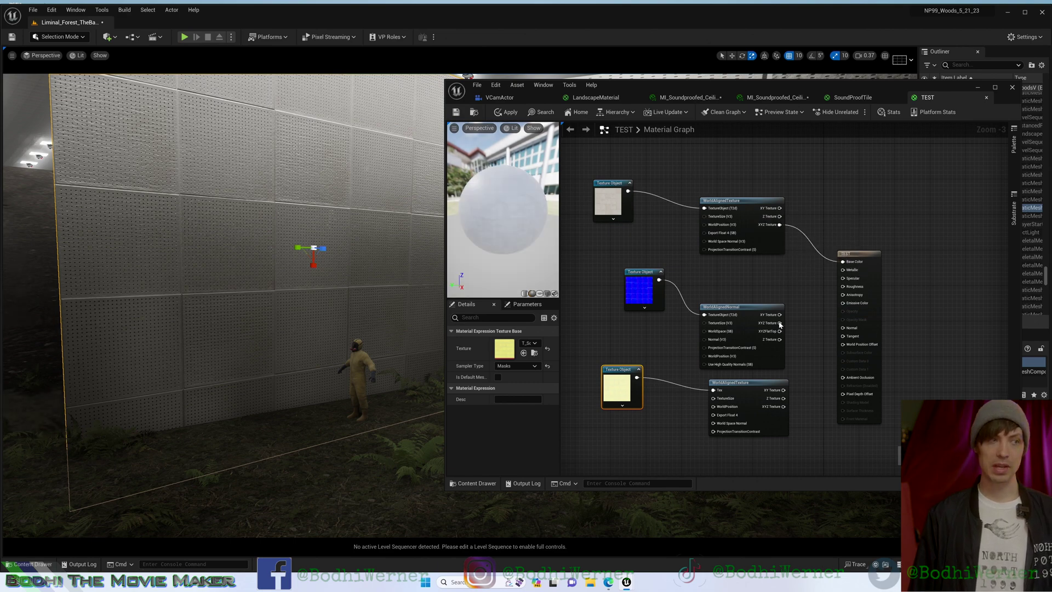
left_click_drag(780, 322, 785, 324)
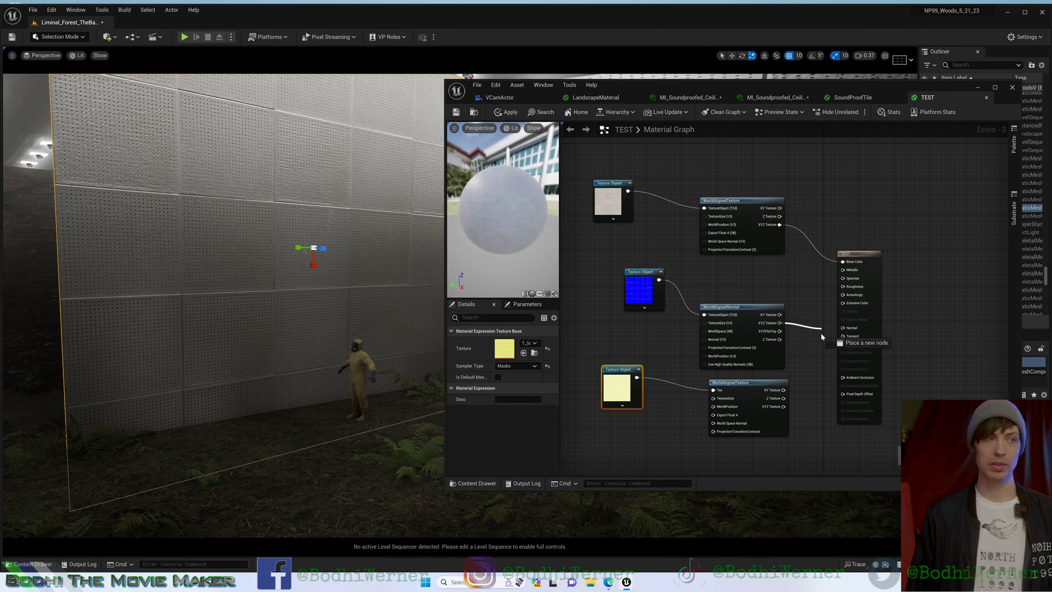
left_click_drag(844, 330, 842, 327)
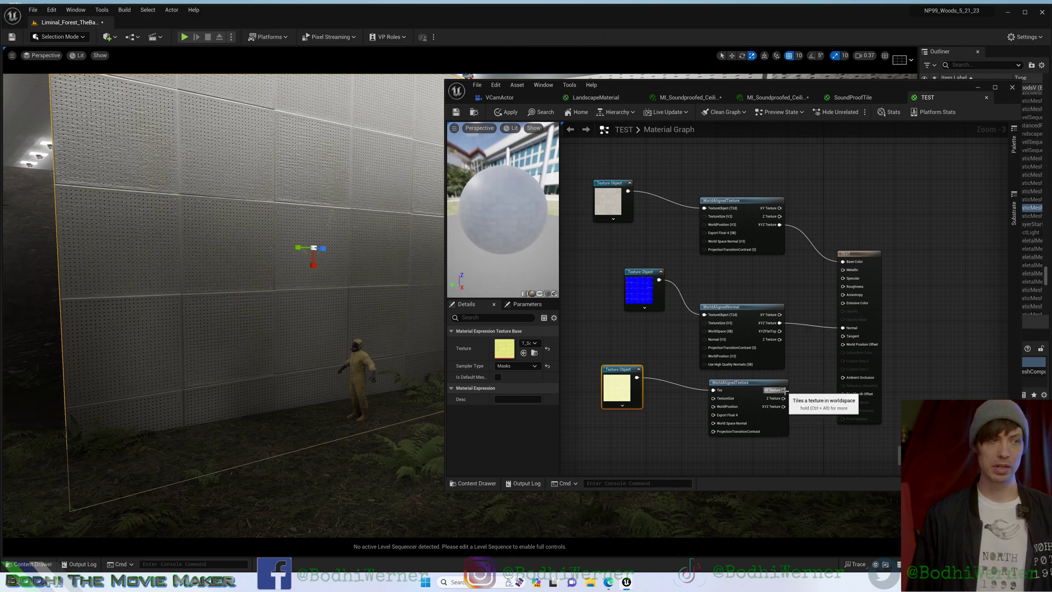
left_click_drag(786, 390, 843, 377)
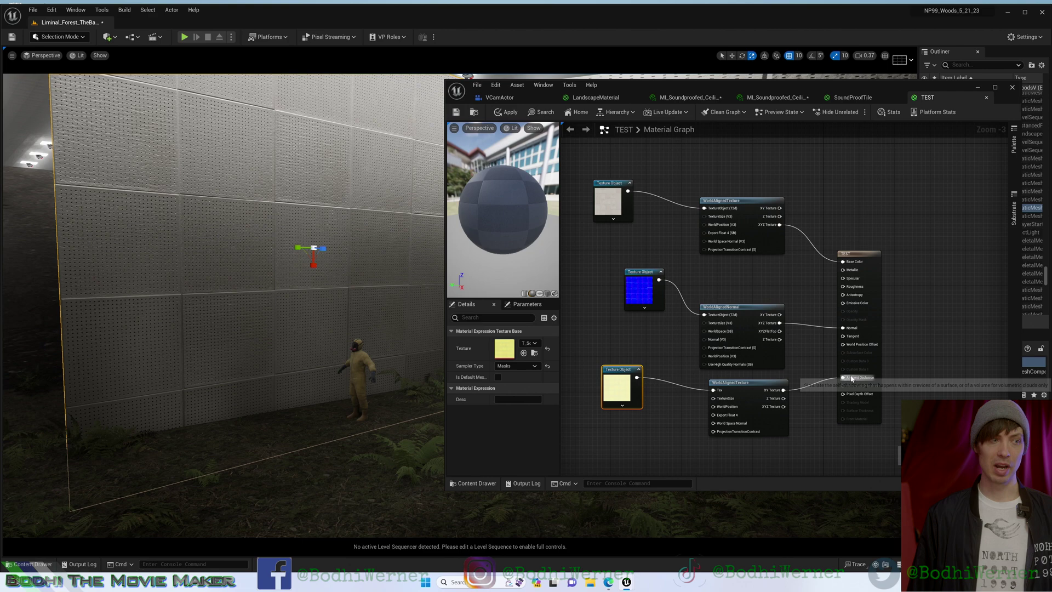
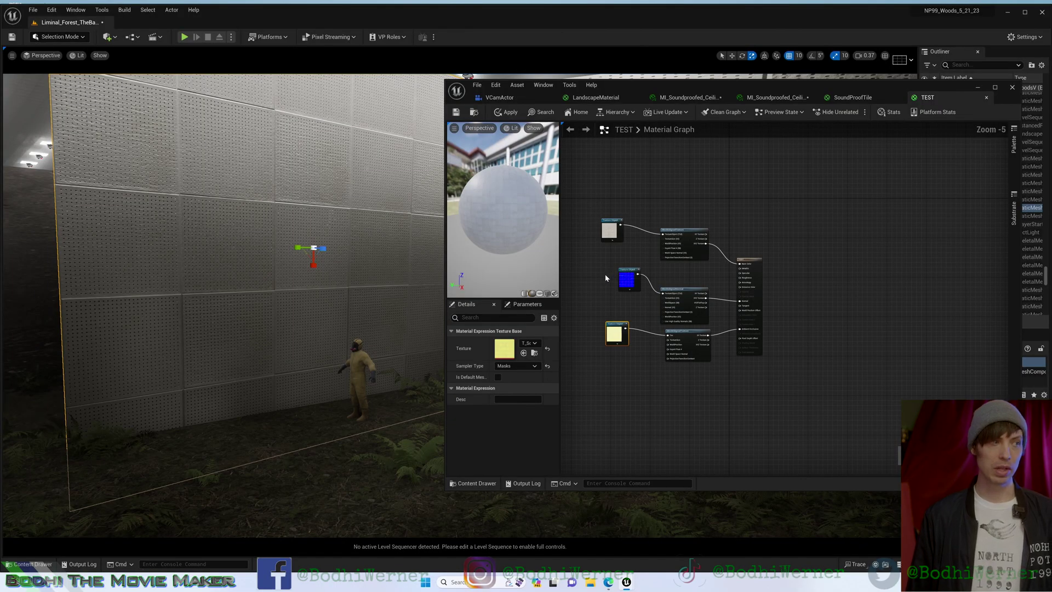
- Wire a new Constant into all three WorldAlignedTexture TextureSize pins and convert it to a parameter
right_click_drag(604, 278, 658, 284)
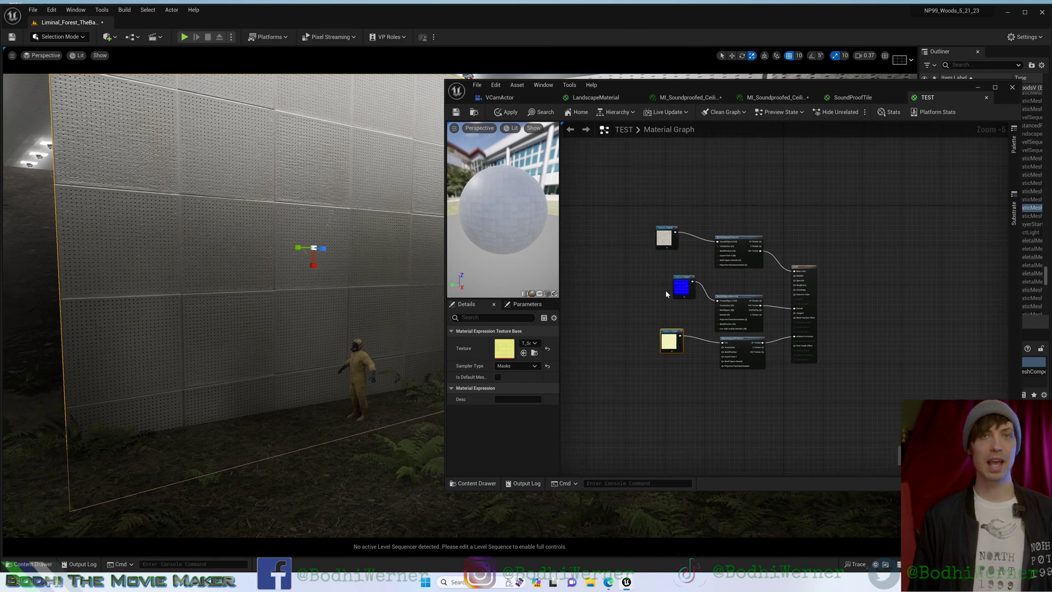
right_click_drag(630, 282, 751, 293)
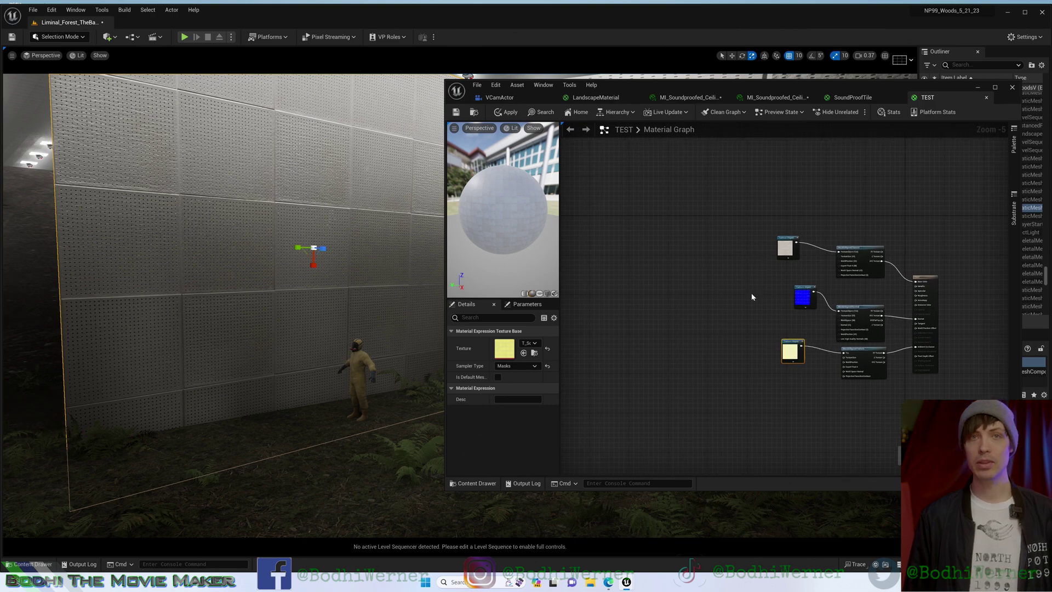
scroll(751, 295, "up", 2)
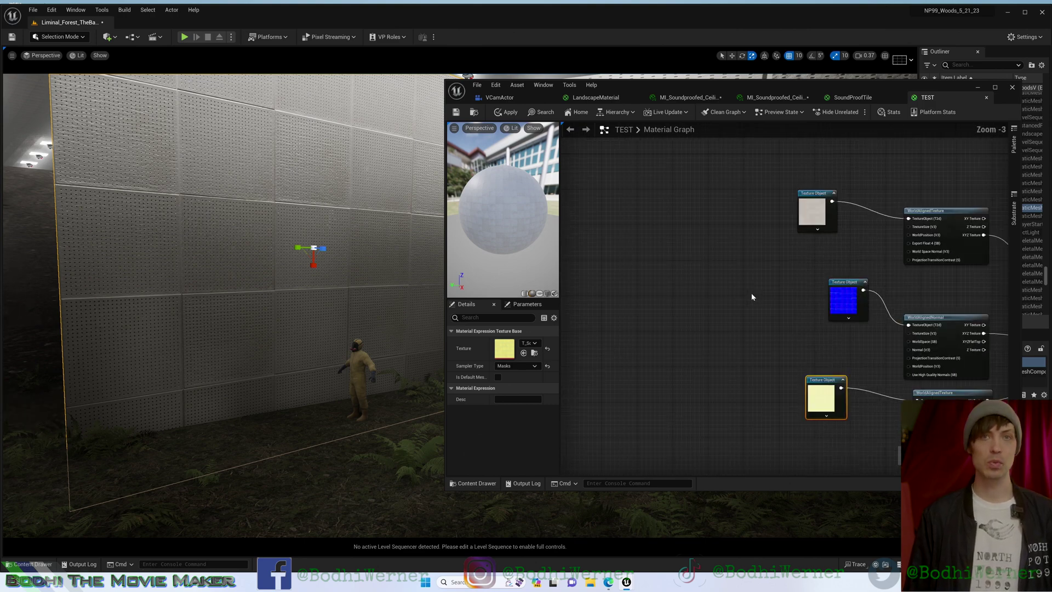
scroll(752, 297, "down", 1)
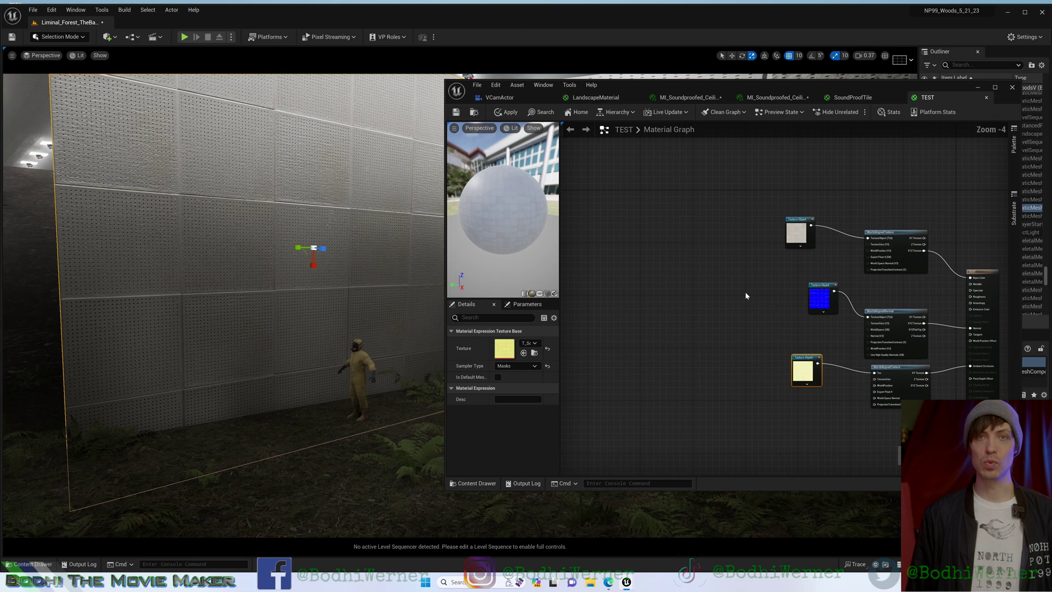
right_click_drag(751, 294, 674, 290)
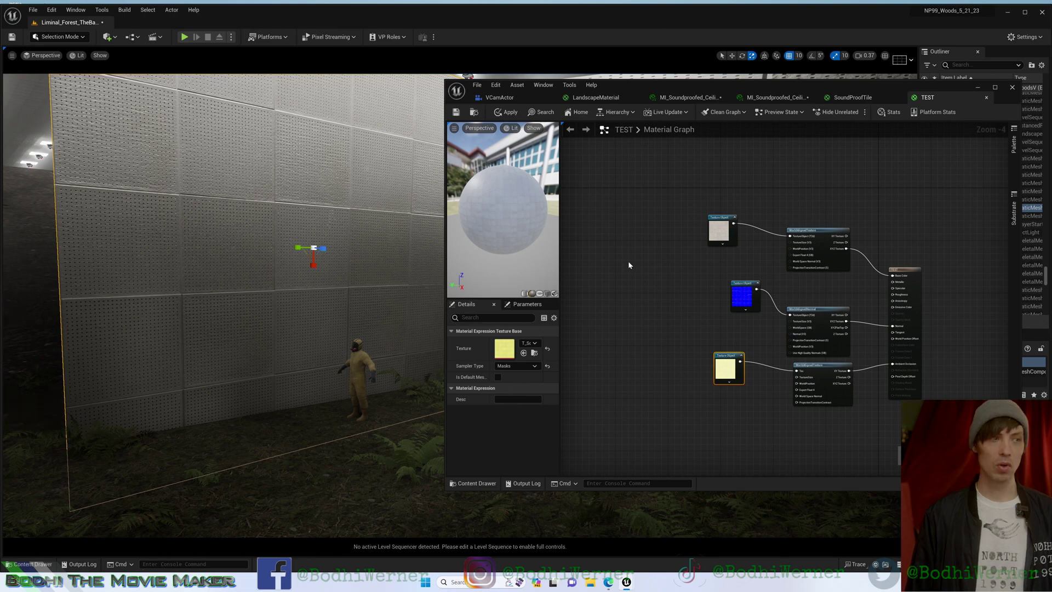
left_click(634, 277)
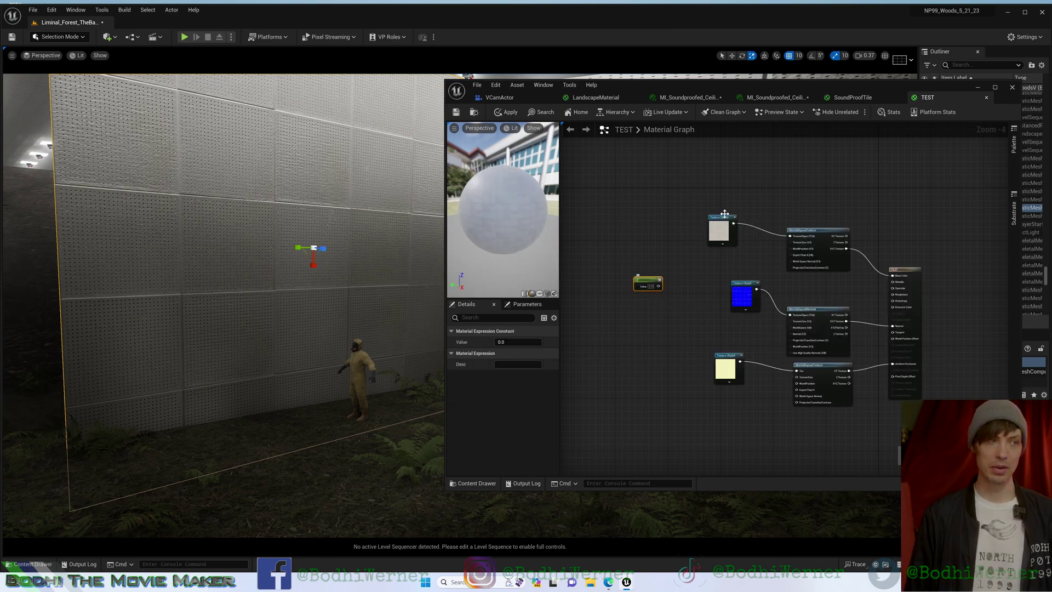
left_click_drag(661, 285, 794, 244)
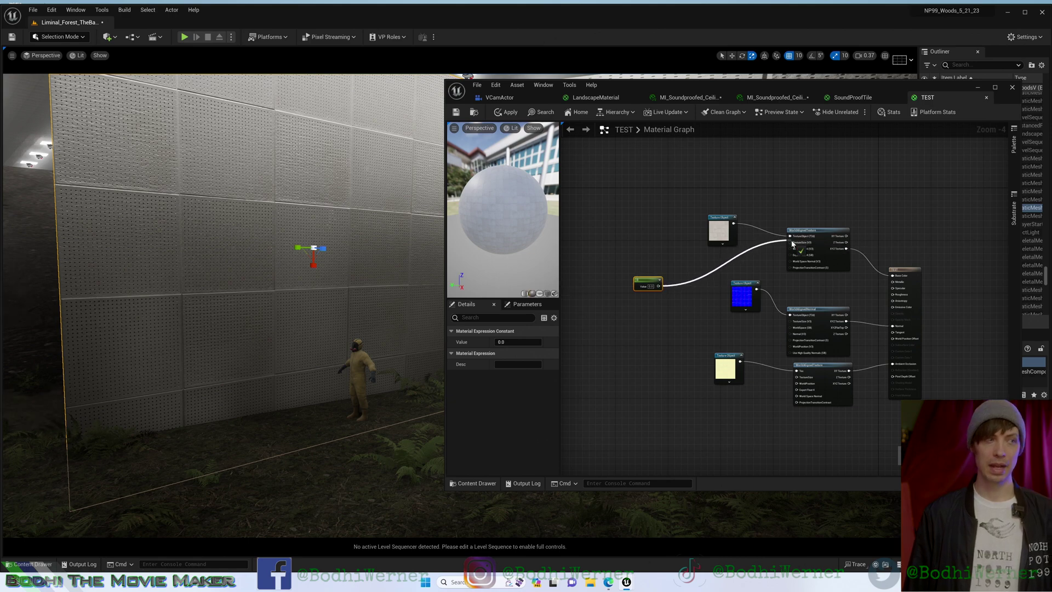
left_click_drag(660, 284, 788, 347)
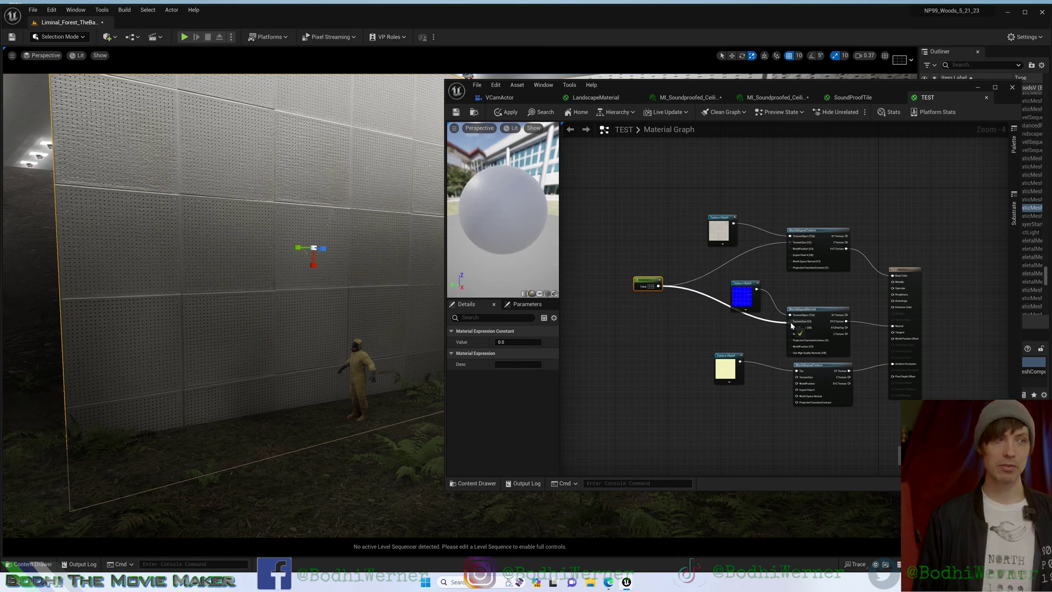
left_click_drag(660, 285, 800, 378)
right_click(649, 286)
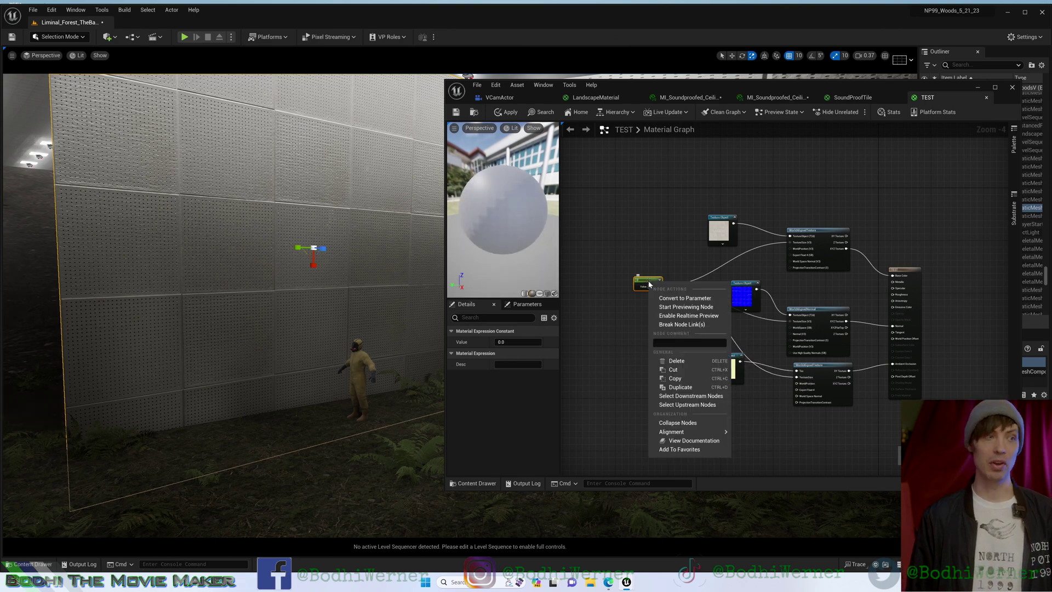
left_click(686, 298)
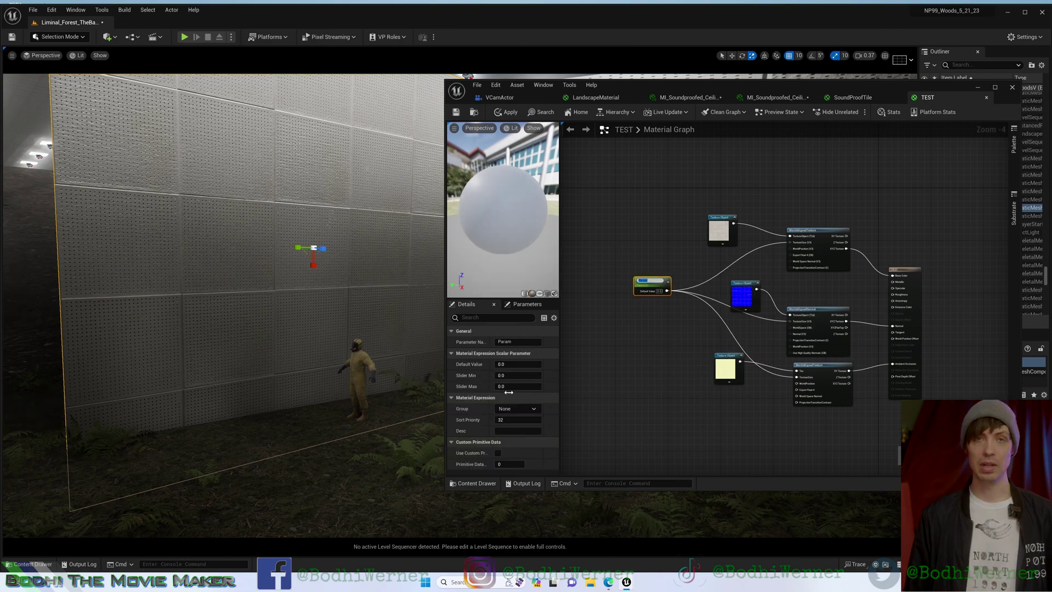
- Set the tiling parameter default to 200, apply it to the wall, and save the material
left_click(501, 364)
type("100")
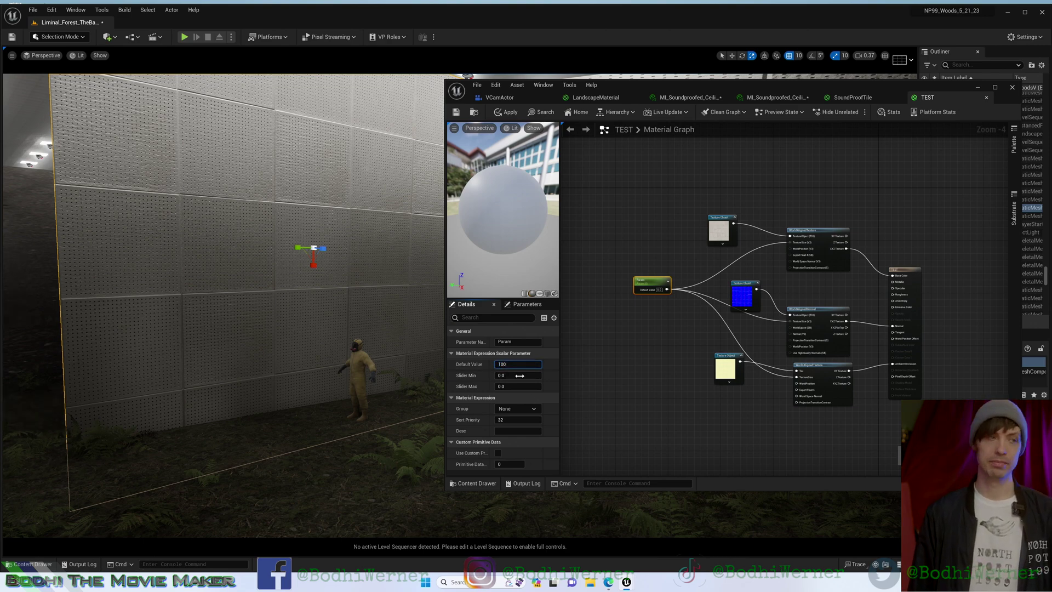
left_click(520, 375)
left_click(322, 294)
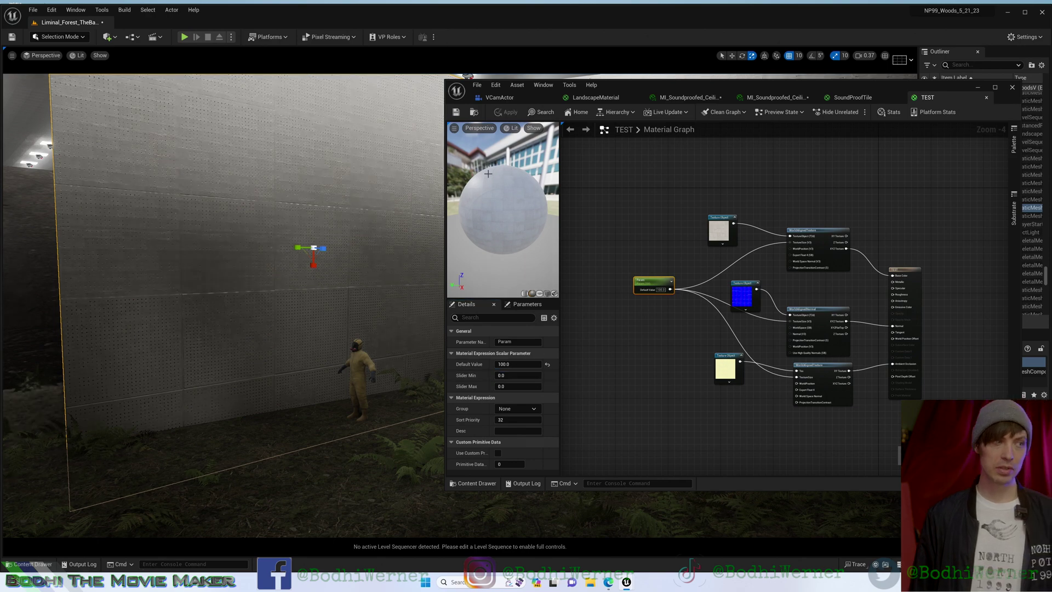
mouse_move(339, 326)
left_mouse_down()
mouse_move(309, 306)
mouse_move(318, 302)
left_mouse_up()
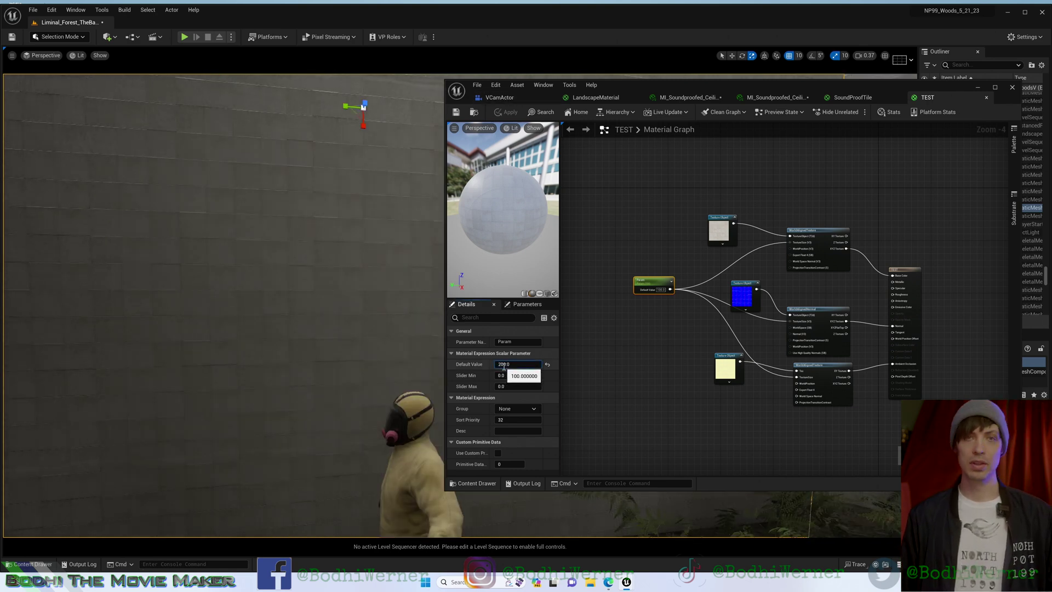
left_click(456, 112)
left_click_drag(316, 378, 296, 374)
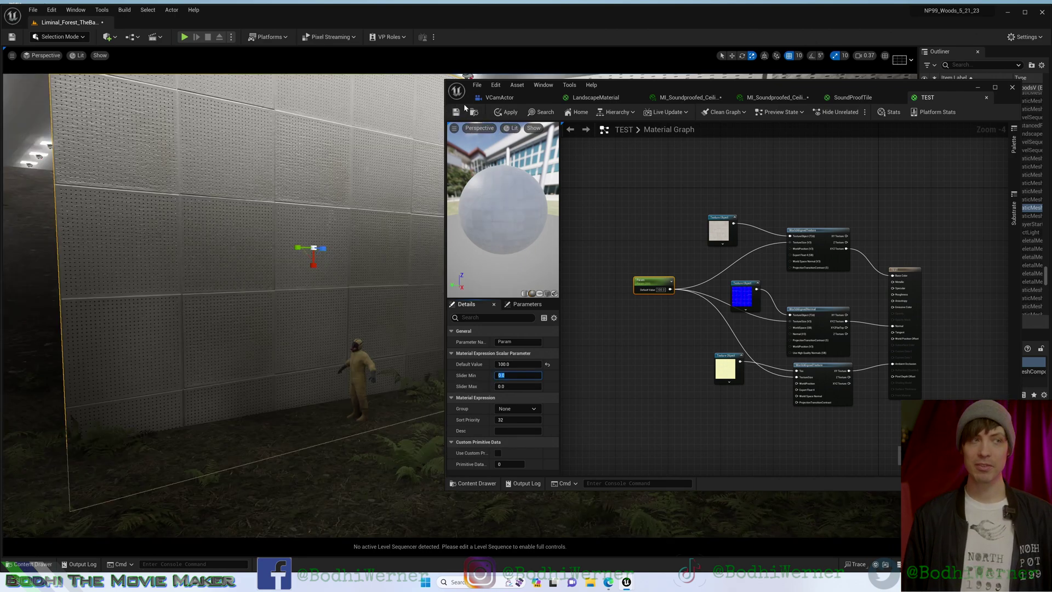
- Save the material again, minimize its editor, and fly the camera back to view the whole wall
left_click(456, 113)
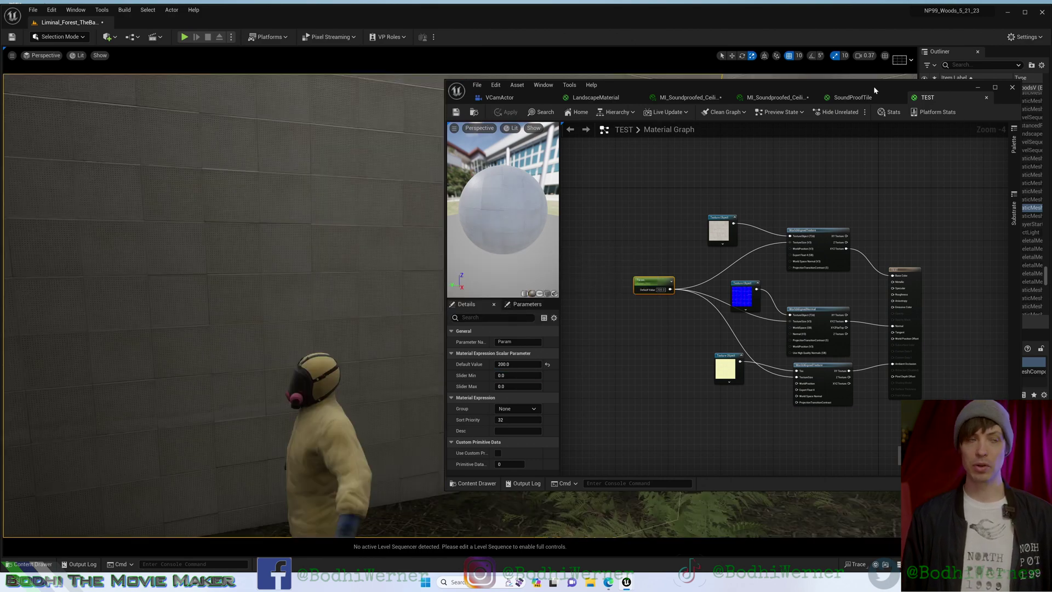
left_click(977, 87)
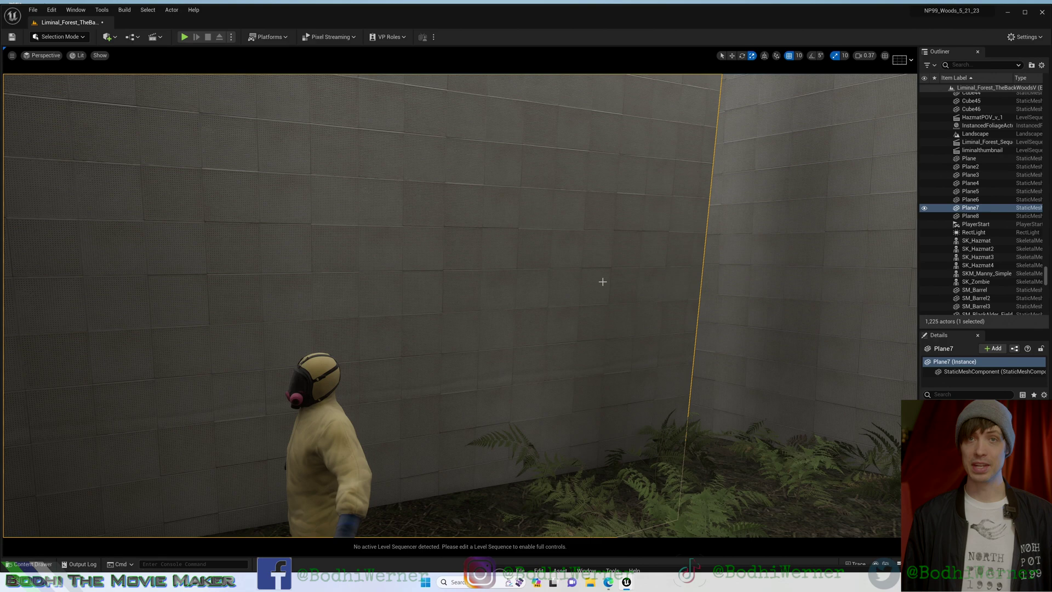
right_click_drag(602, 281, 740, 281)
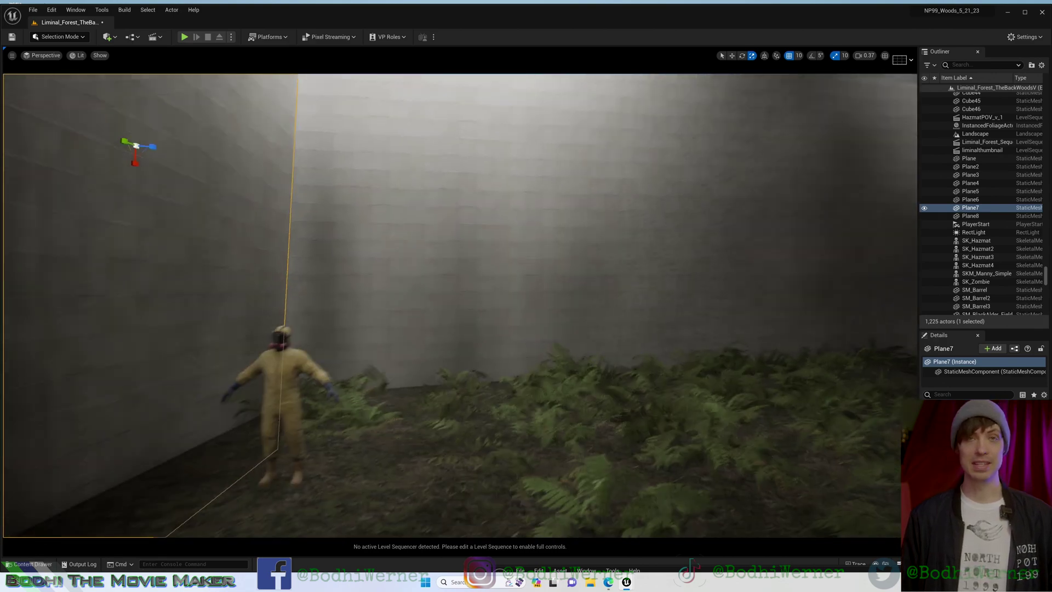
mouse_move(460, 330)
right_mouse_down()
mouse_move(461, 279)
mouse_move(394, 305)
right_mouse_up()
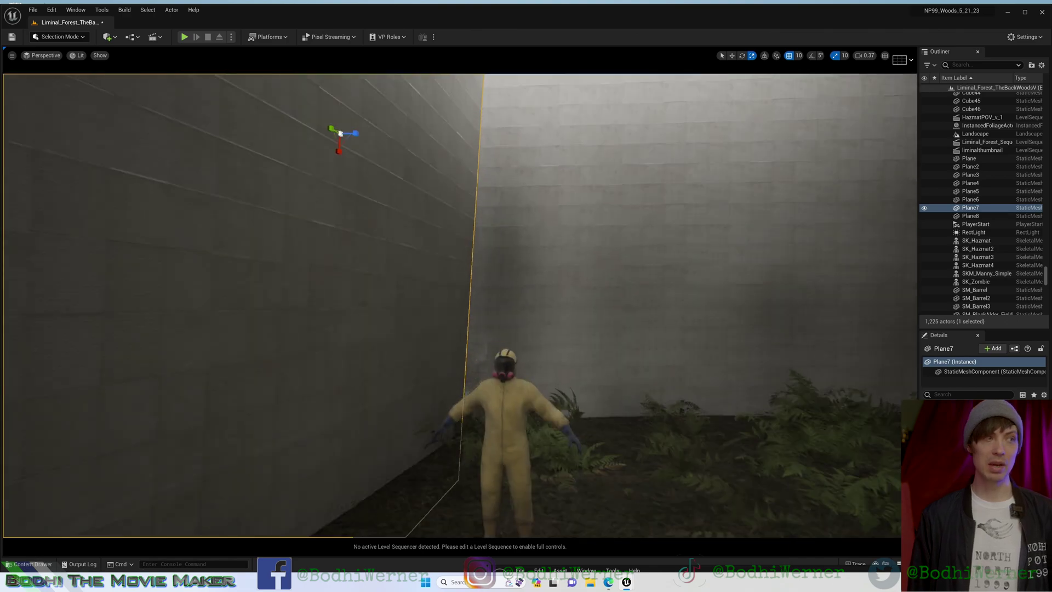
right_click_drag(461, 305, 493, 313)
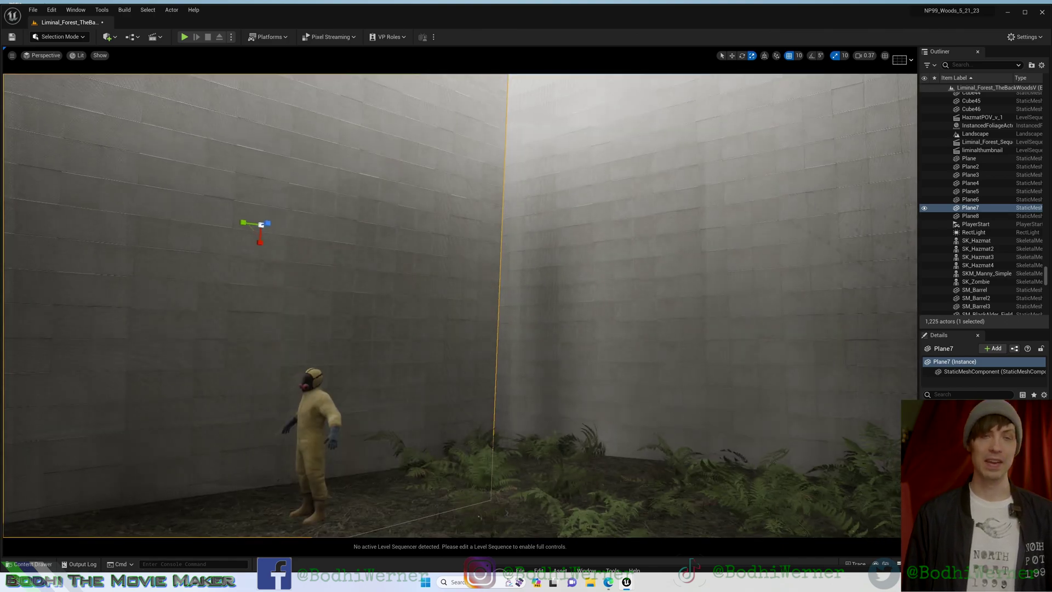
mouse_move(340, 246)
right_mouse_down()
mouse_move(492, 278)
mouse_move(162, 377)
right_mouse_up()
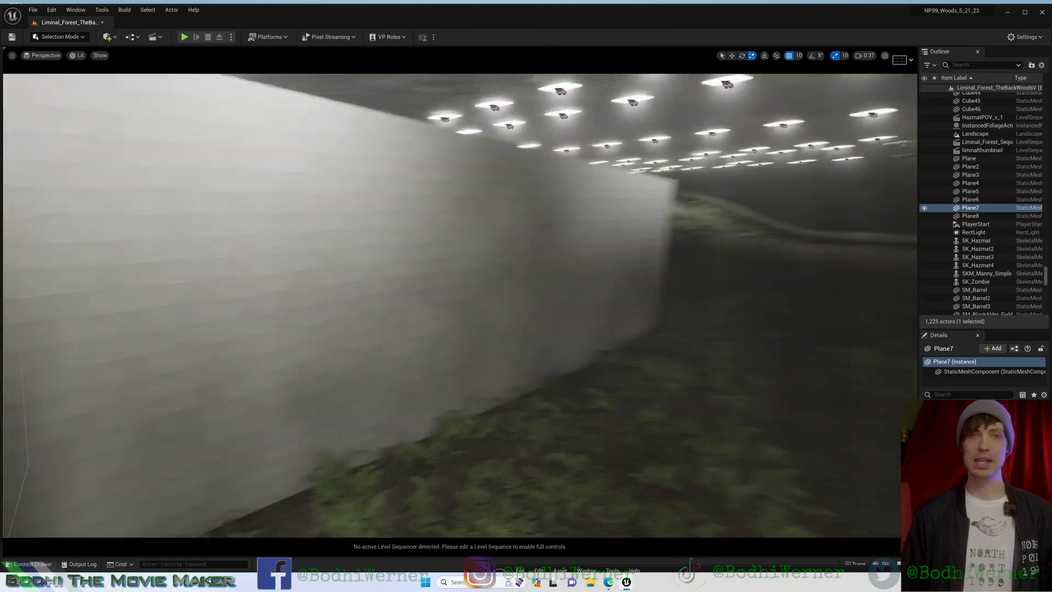
- Select the Plane8 wall and stretch it farther, then inspect the tiles at the corner
left_click(162, 377)
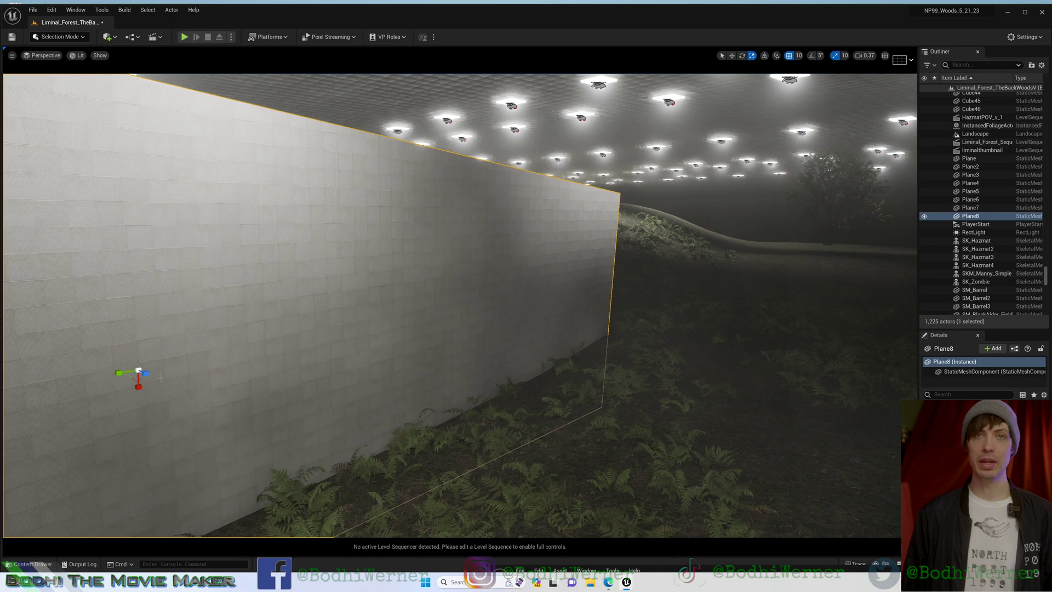
left_click_drag(123, 372, 124, 372)
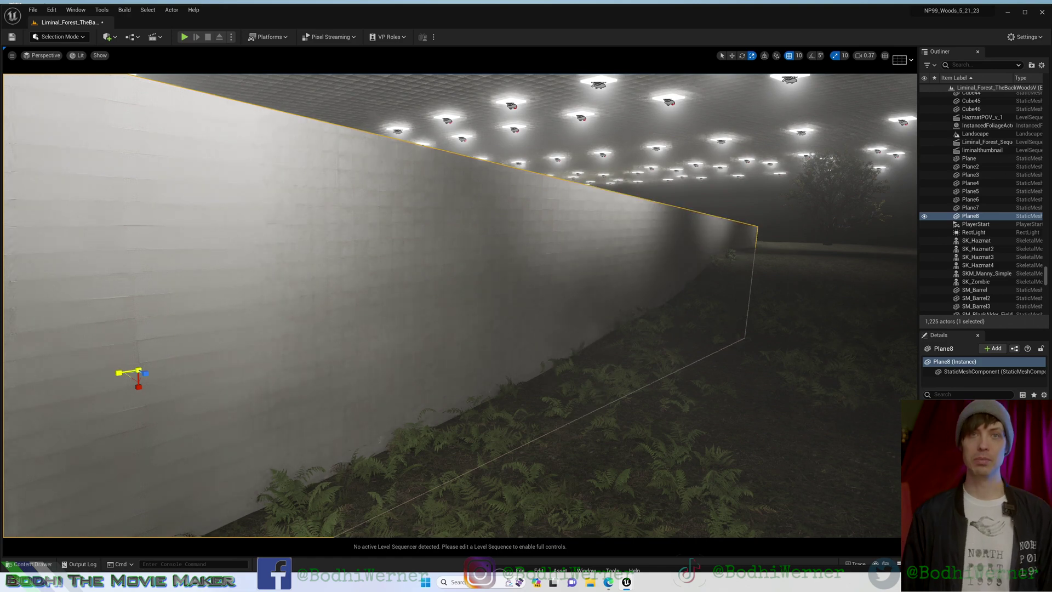
right_click_drag(460, 304, 461, 304)
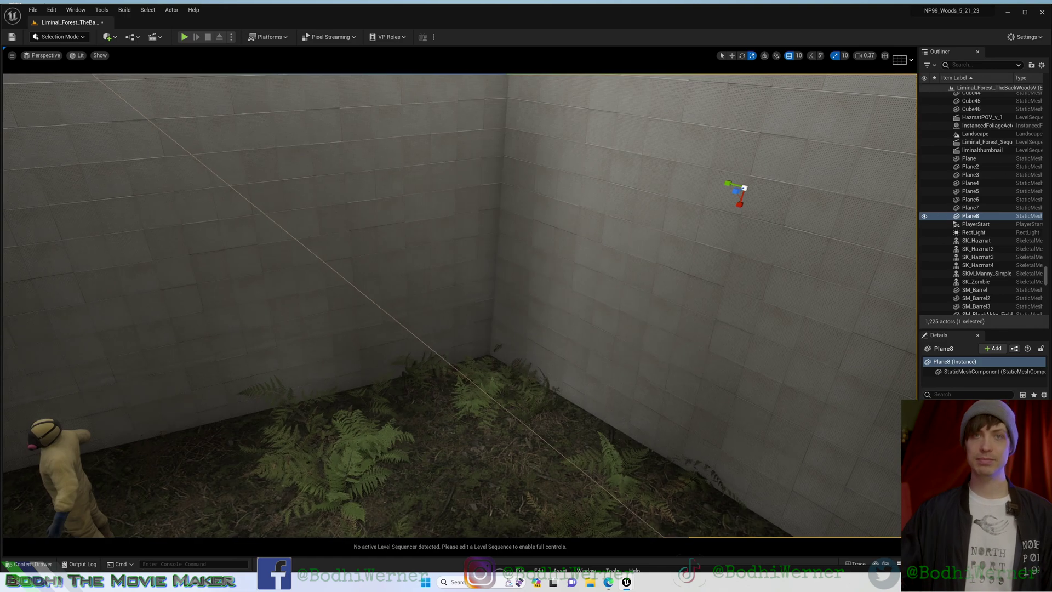